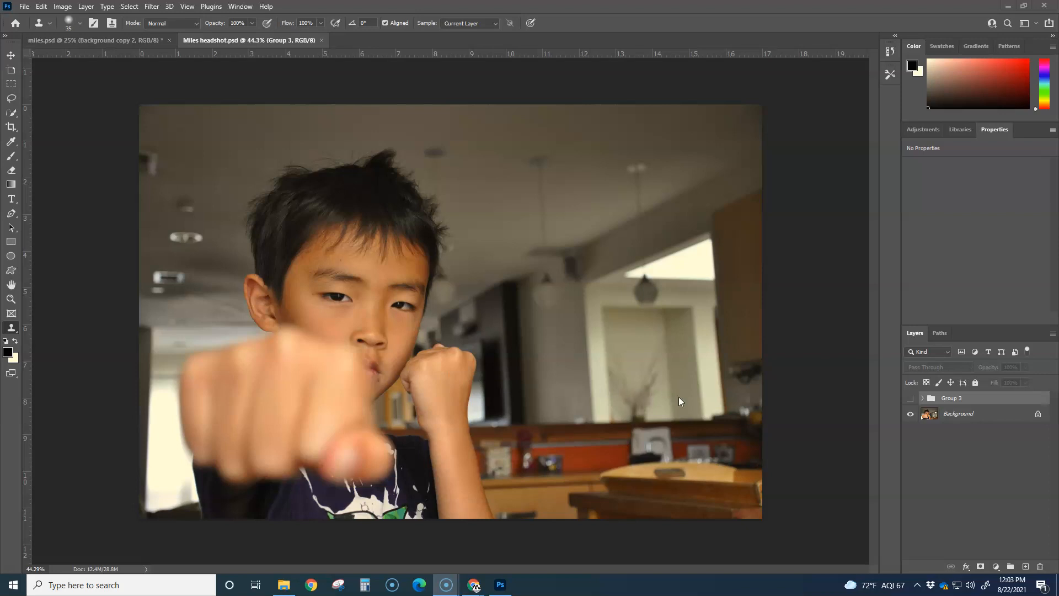
- Preview the finished edit by showing Group 3 and hiding it again
click(913, 402)
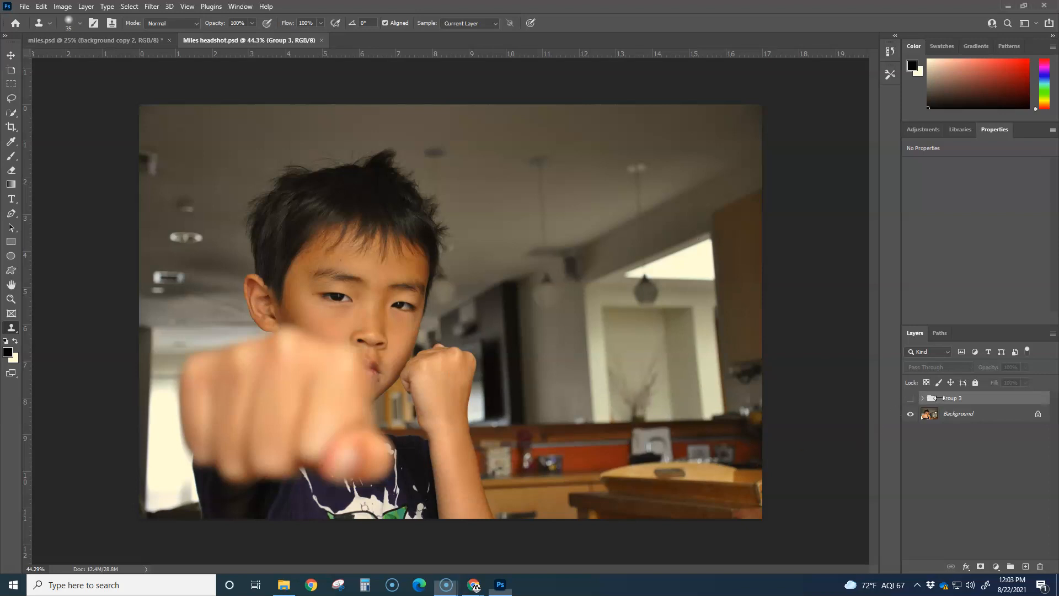
click(909, 399)
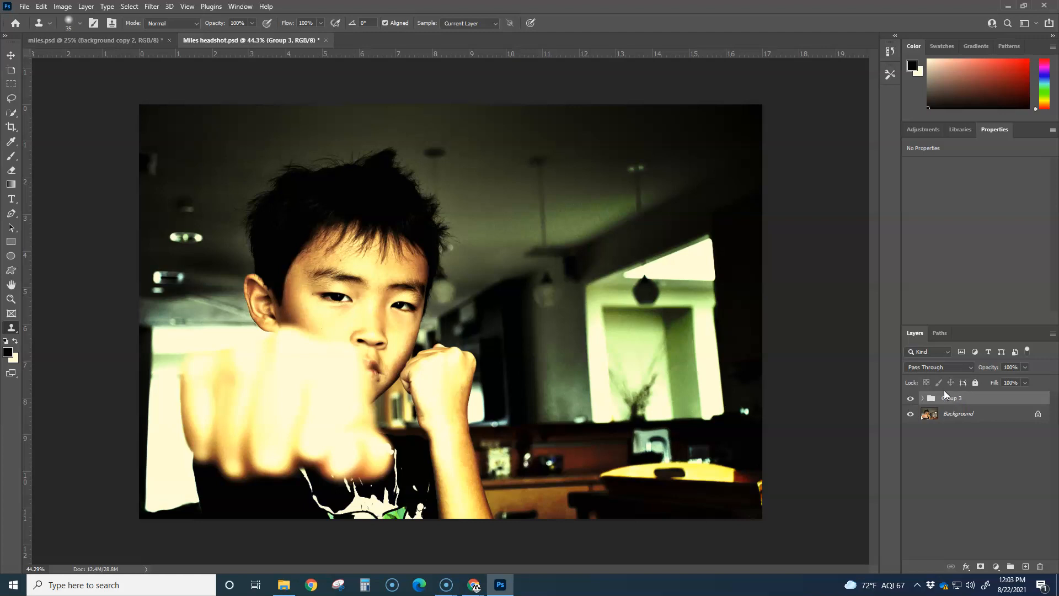
click(910, 398)
- Create a new layer group directly above the Background layer and name it "headshot edit"
click(958, 415)
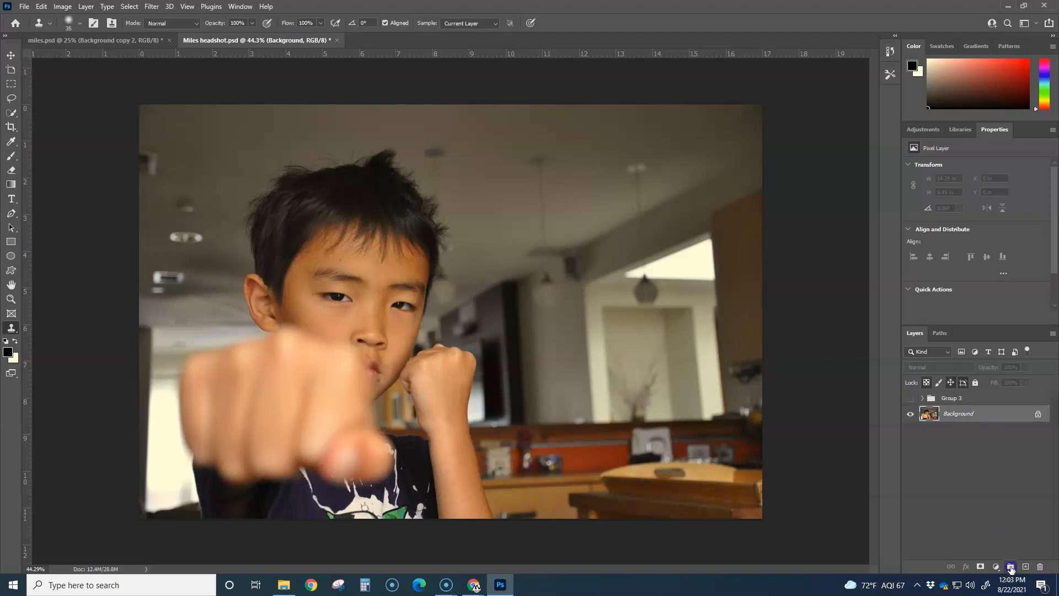
click(1010, 567)
double_click(953, 412)
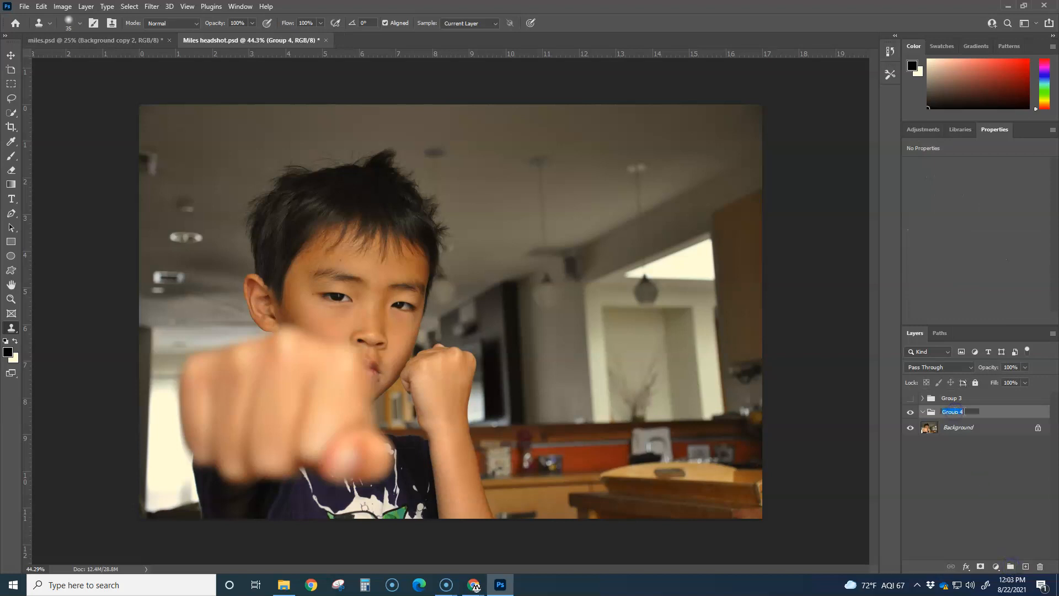
text(headshot edit)
key(Return)
click(922, 411)
click(922, 411)
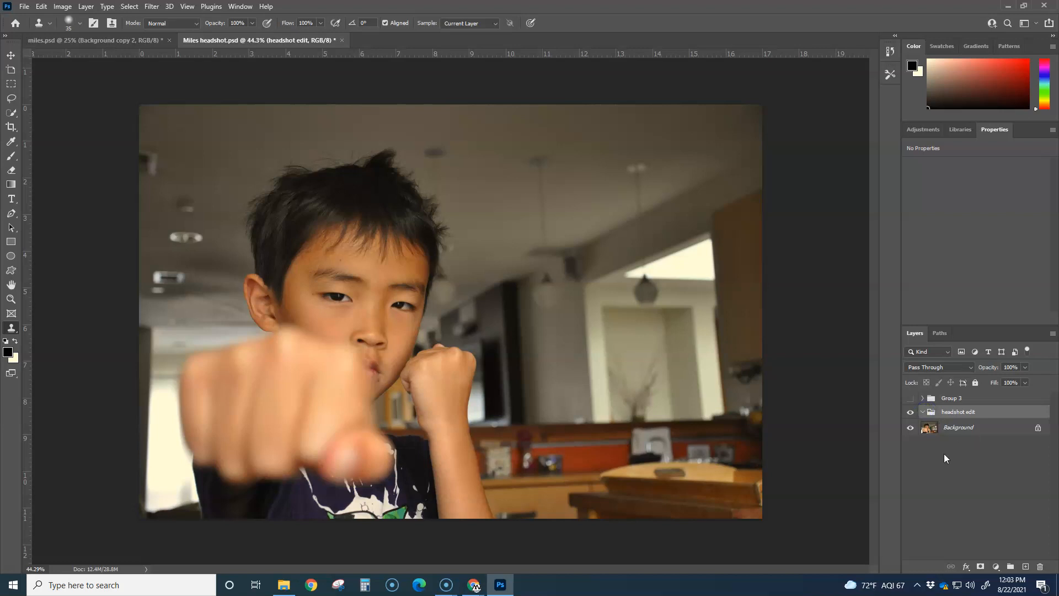
- Duplicate the Background layer, place the copy inside the "headshot edit" group, and hide the original Background
drag(958, 429, 1025, 566)
drag(959, 429, 974, 414)
click(910, 444)
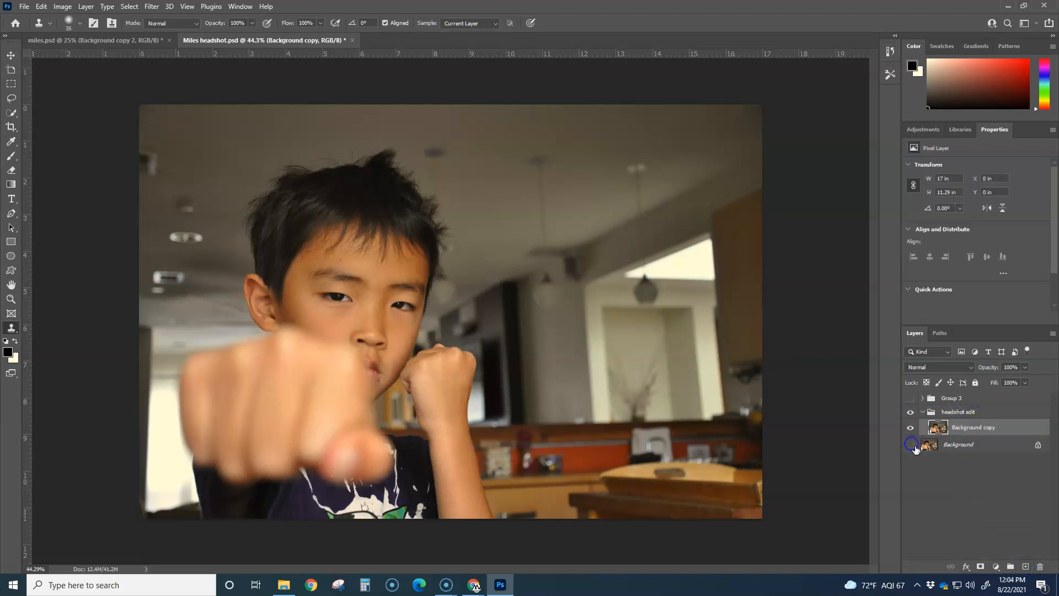
click(932, 411)
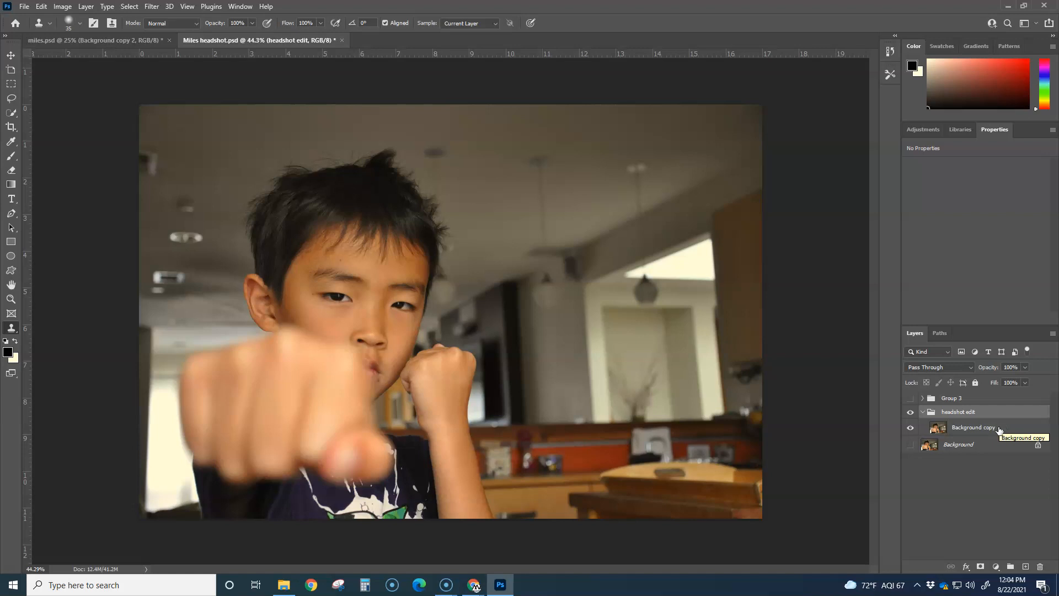
- Try a high-contrast Curves adjustment applied directly to the Background copy layer, and undo it
click(975, 428)
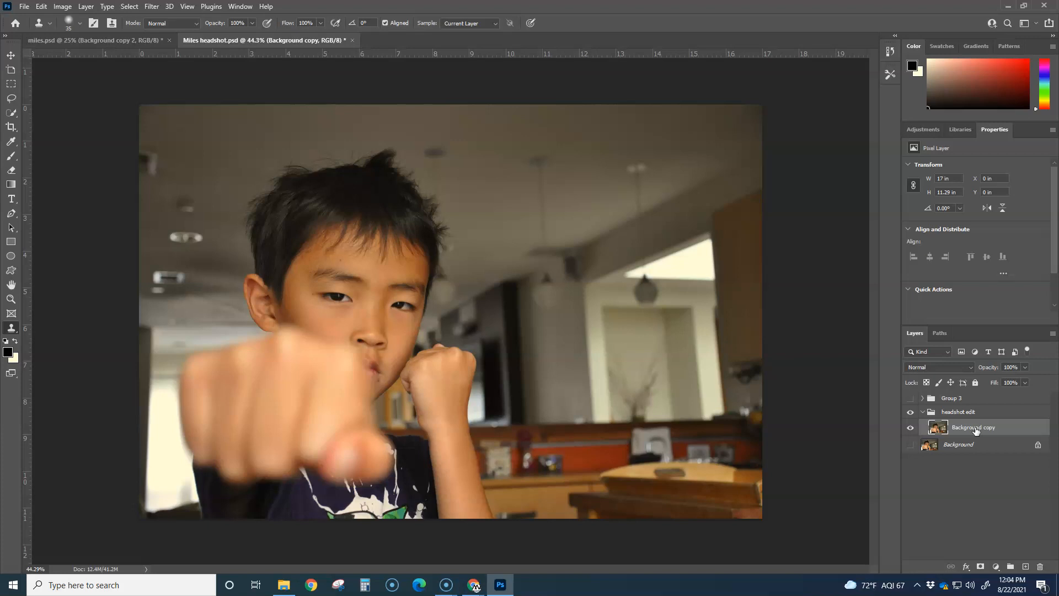
click(150, 8)
mouse_move(63, 7)
mouse_move(86, 36)
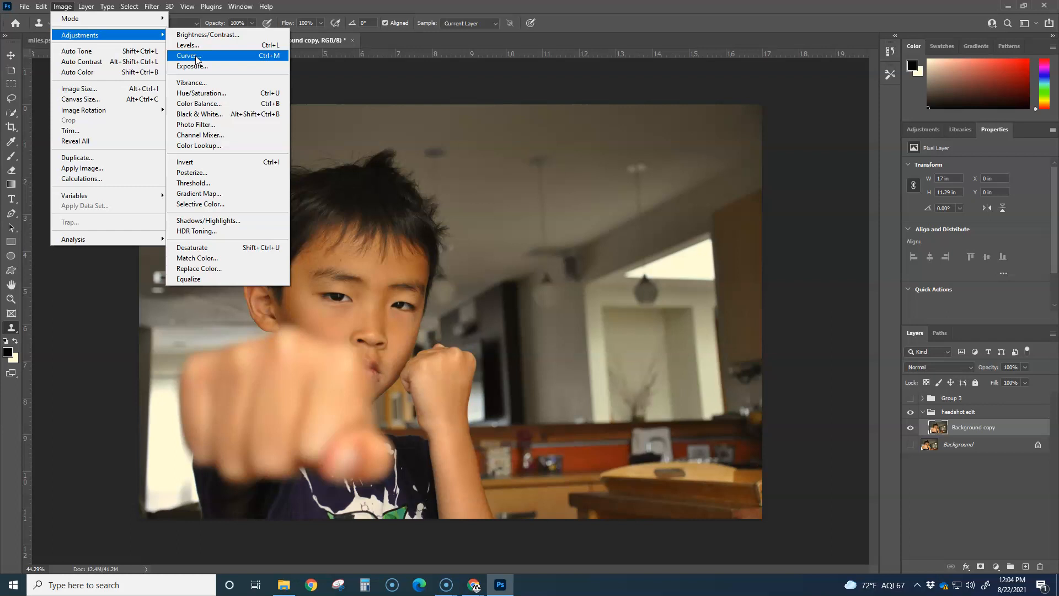
click(195, 55)
drag(489, 195, 478, 164)
drag(440, 215, 447, 242)
click(682, 122)
key(s)
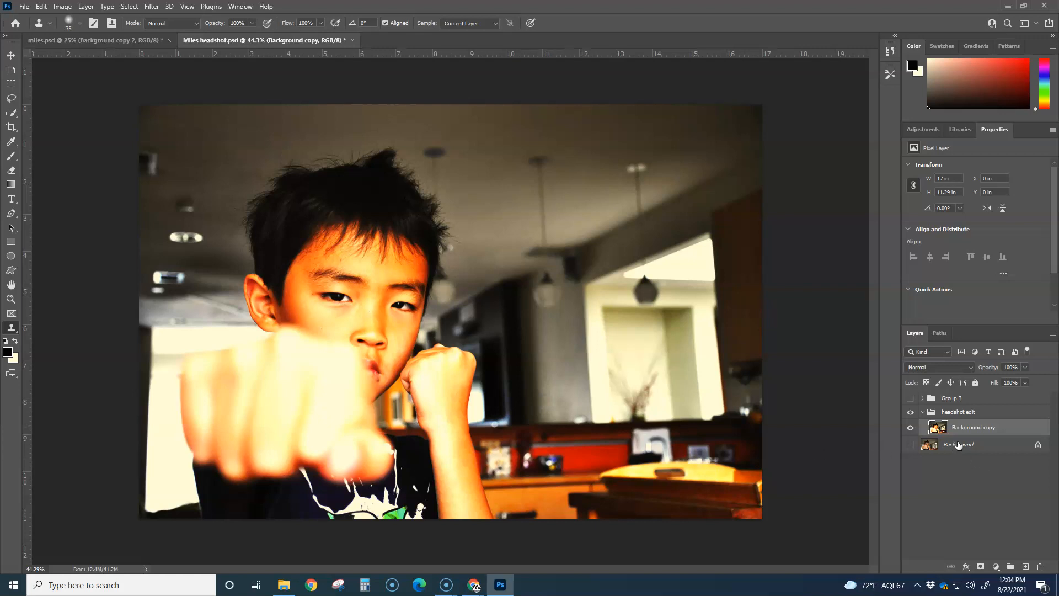
key(ctrl+z)
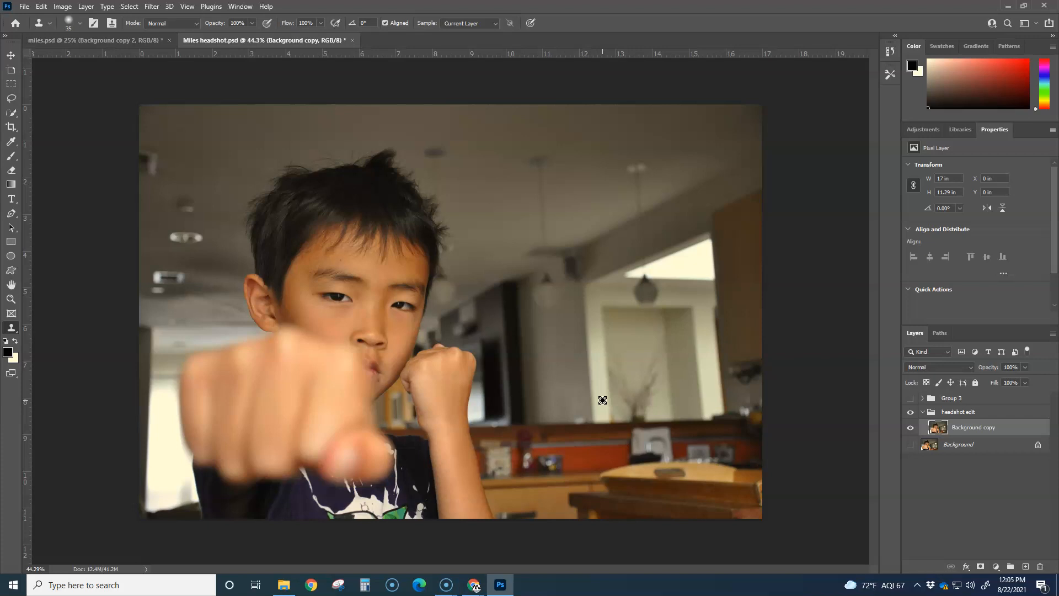
- Add a Curves adjustment layer above Background copy and shape it into a steep S-curve with raised highlights and lowered shadows
click(978, 425)
click(995, 567)
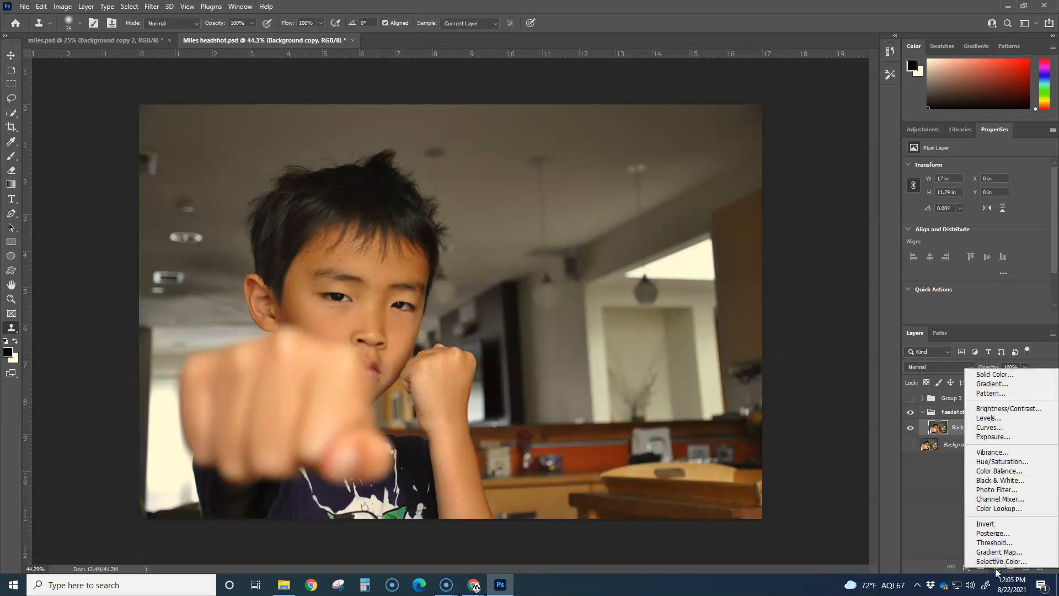
click(996, 428)
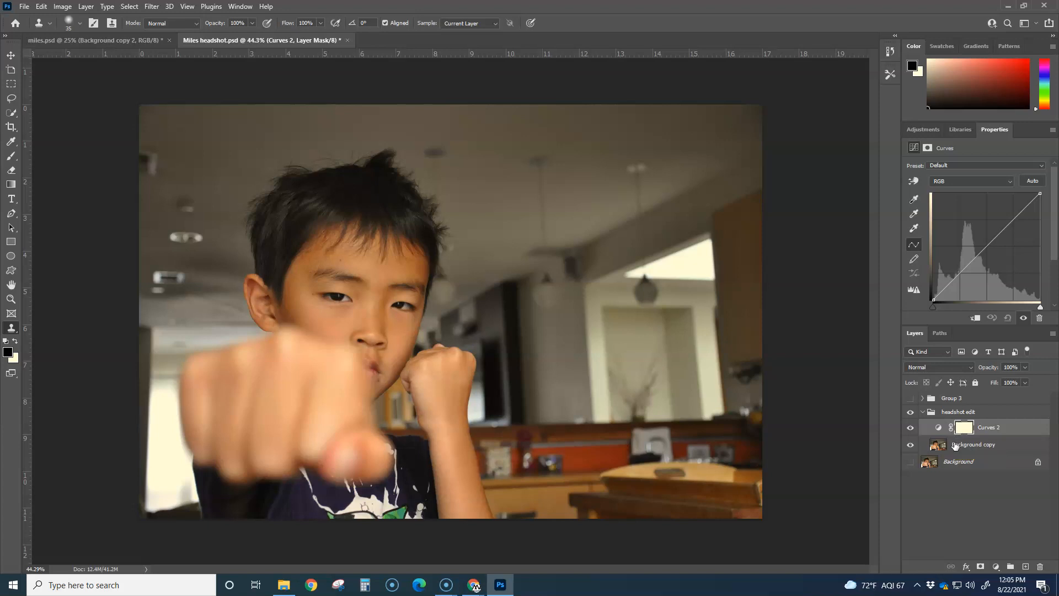
drag(1006, 228, 991, 204)
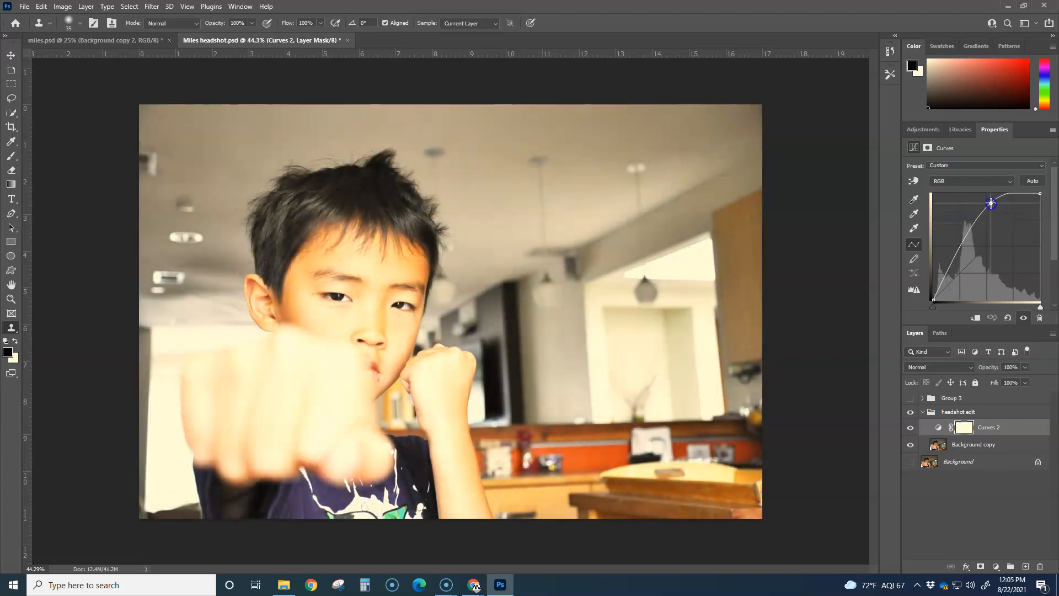
drag(951, 273, 957, 285)
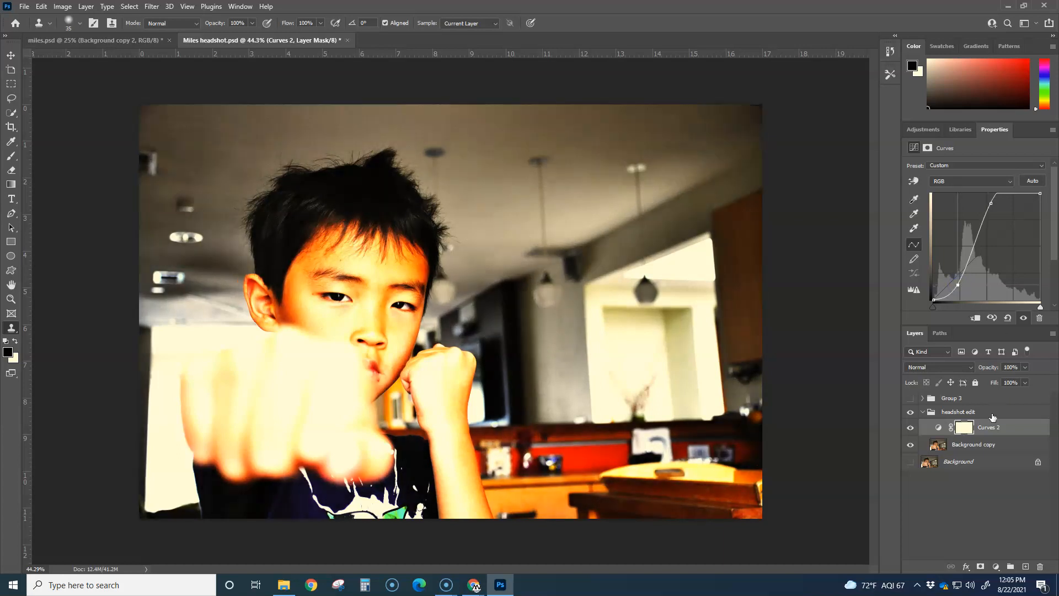
- Nudge the upper point of the Curves adjustment slightly higher and compare the photo with the adjustment hidden and shown
click(910, 428)
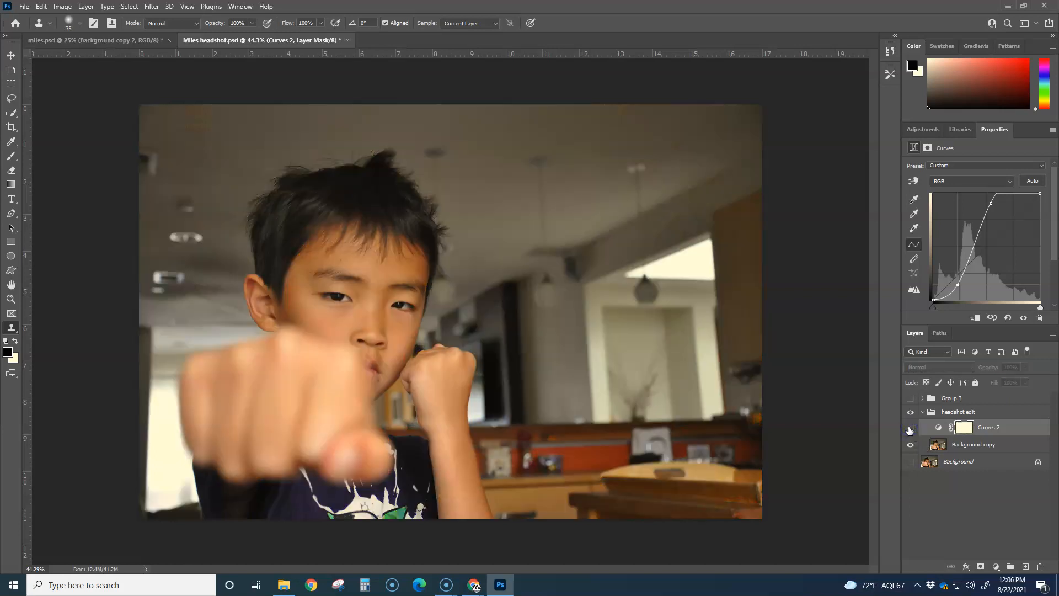
click(909, 428)
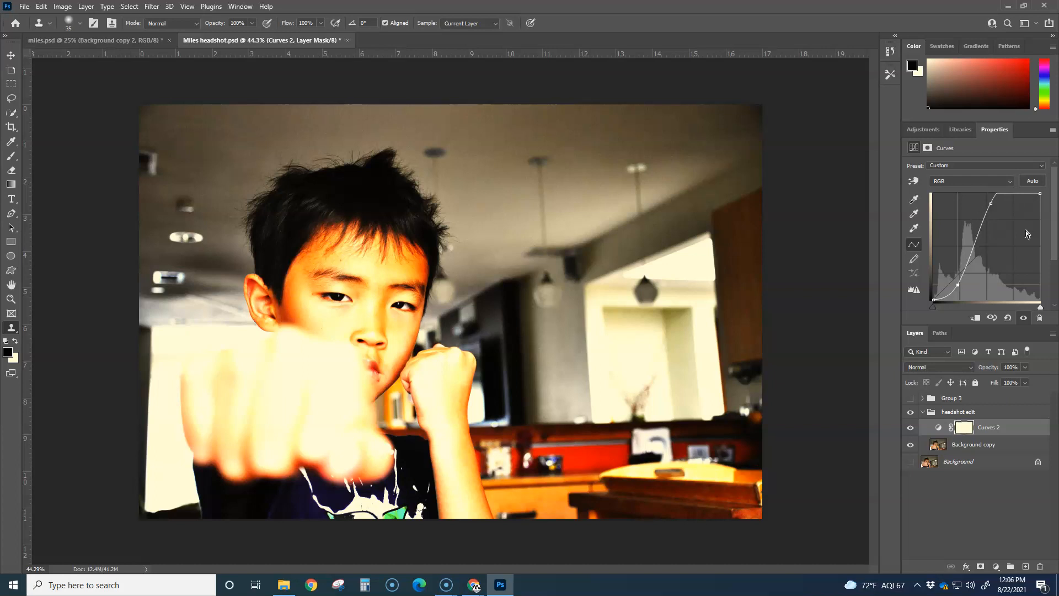
mouse_move(992, 206)
mouse_down()
mouse_move(964, 201)
mouse_move(993, 199)
mouse_up()
click(910, 428)
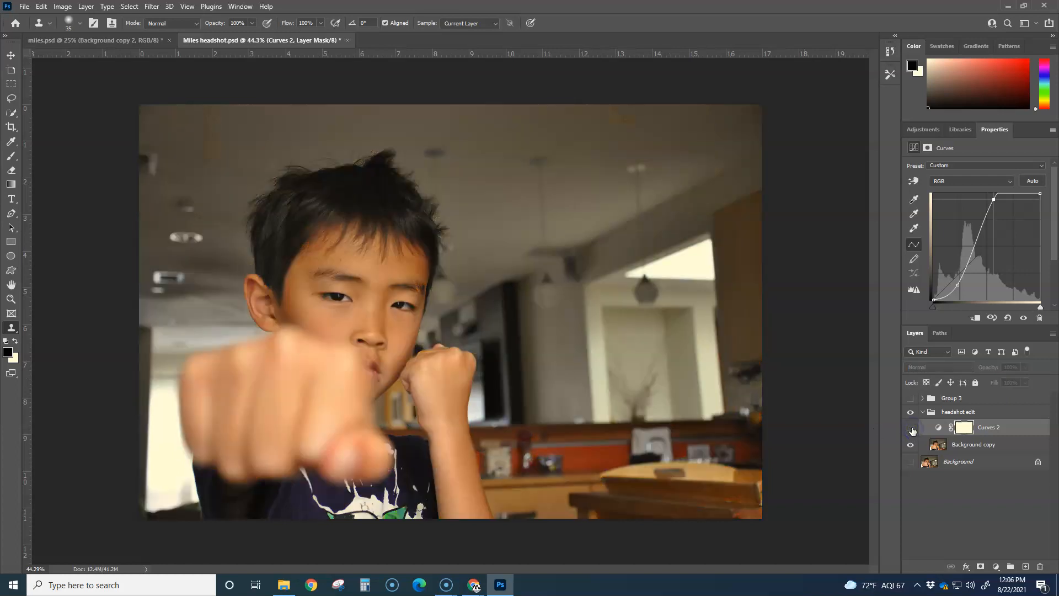
click(910, 428)
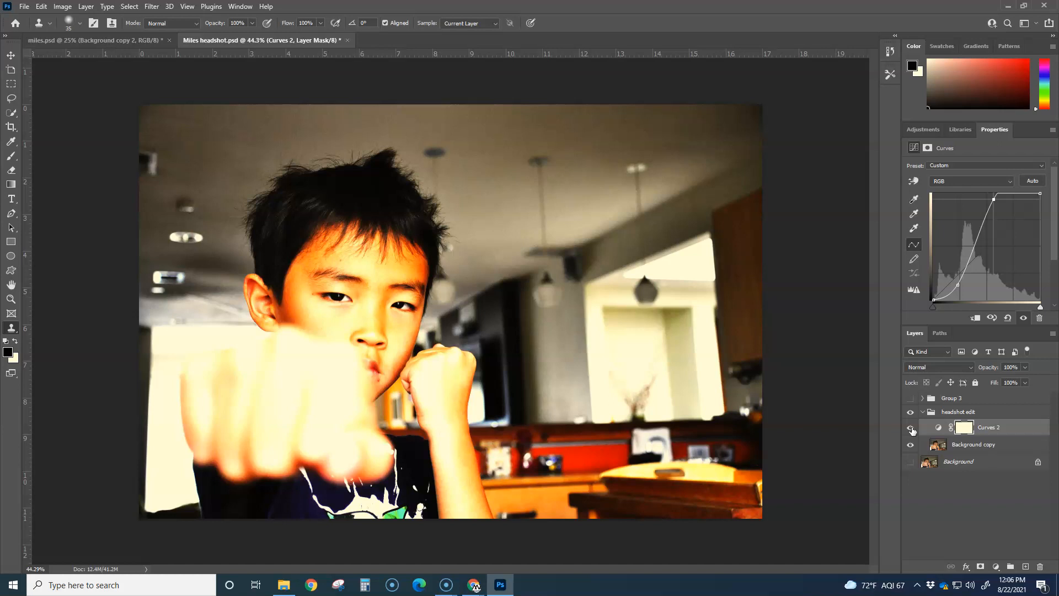
- Add a Vibrance adjustment layer above the Curves layer with Vibrance at -63 and Saturation at +36
click(996, 567)
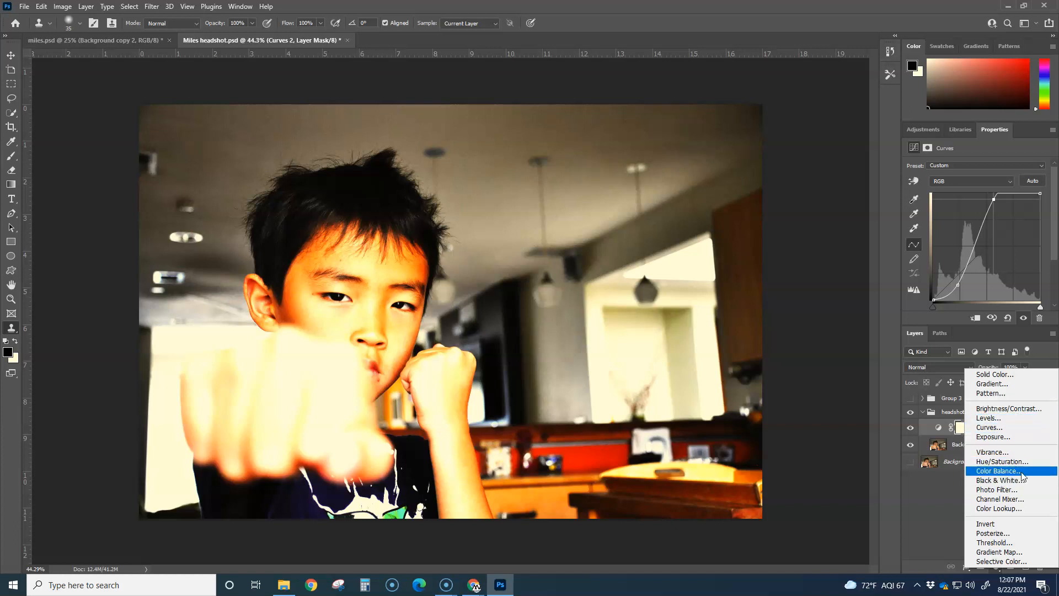
click(994, 453)
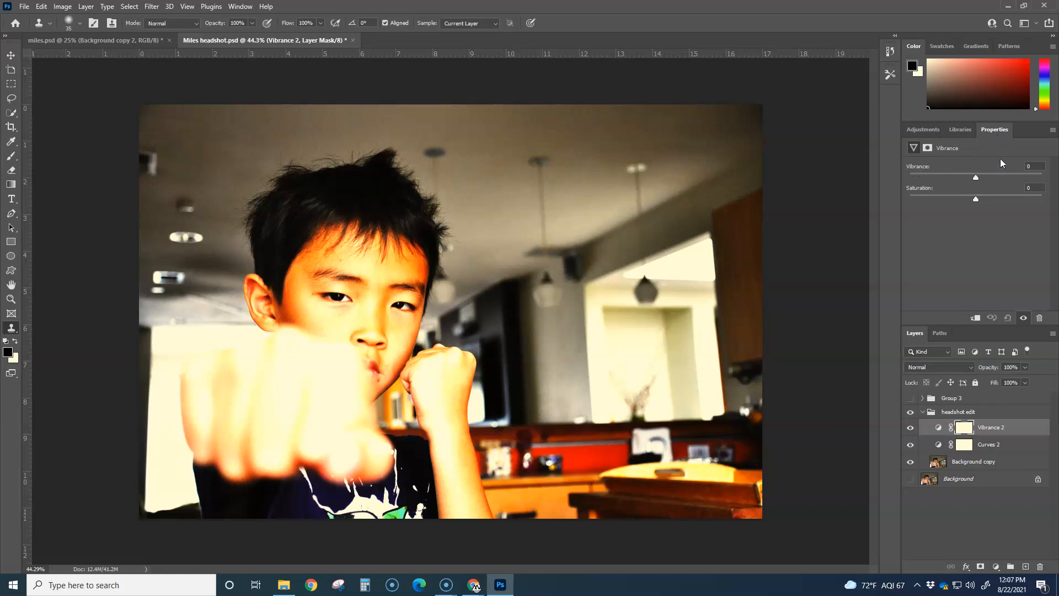
click(240, 6)
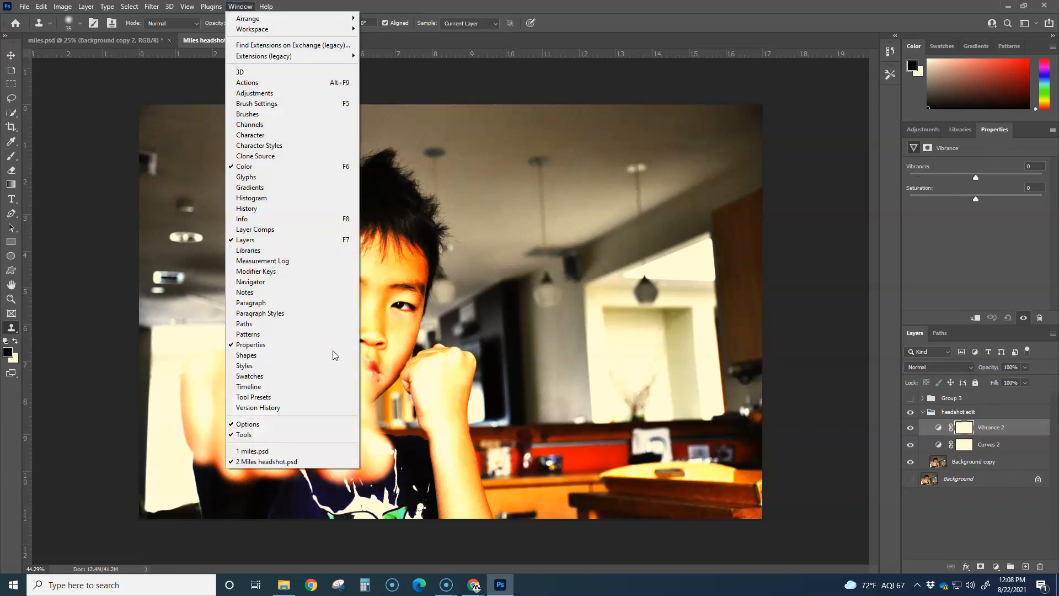
click(825, 236)
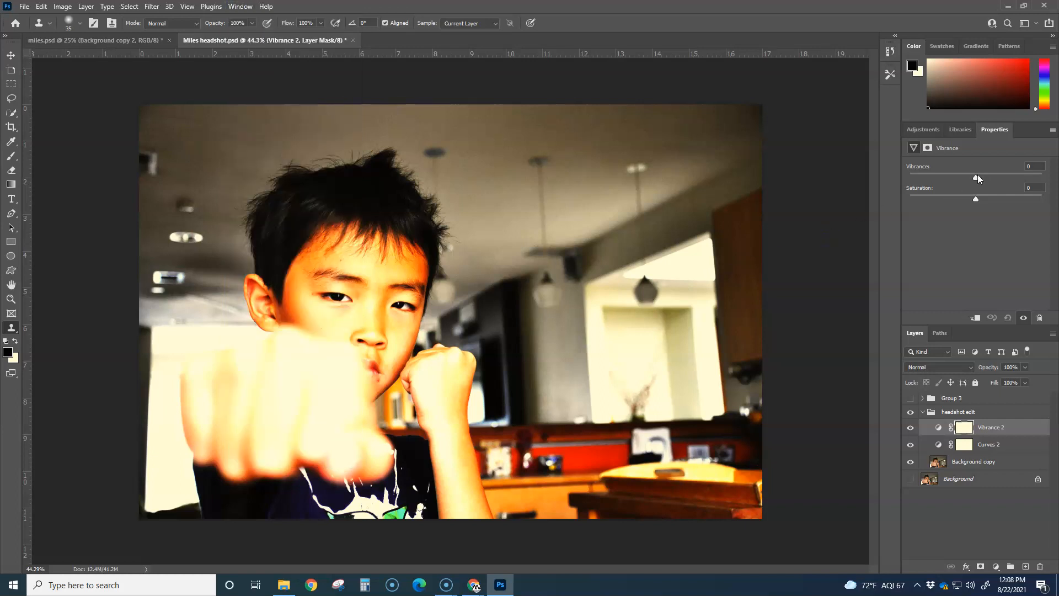
drag(975, 176, 988, 201)
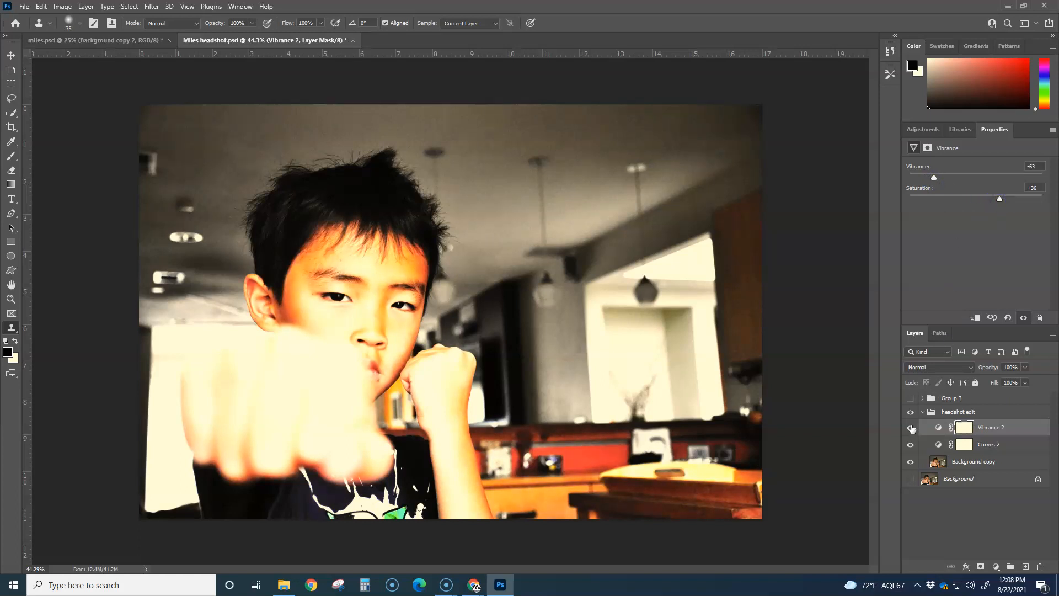
- Compare the photo with and without the Vibrance adjustment layer, leaving the layer shown
click(911, 428)
click(911, 428)
click(911, 428)
click(911, 428)
click(911, 428)
click(911, 428)
- Add a Solid Color fill layer in olive green #849922 above the Vibrance layer
click(995, 566)
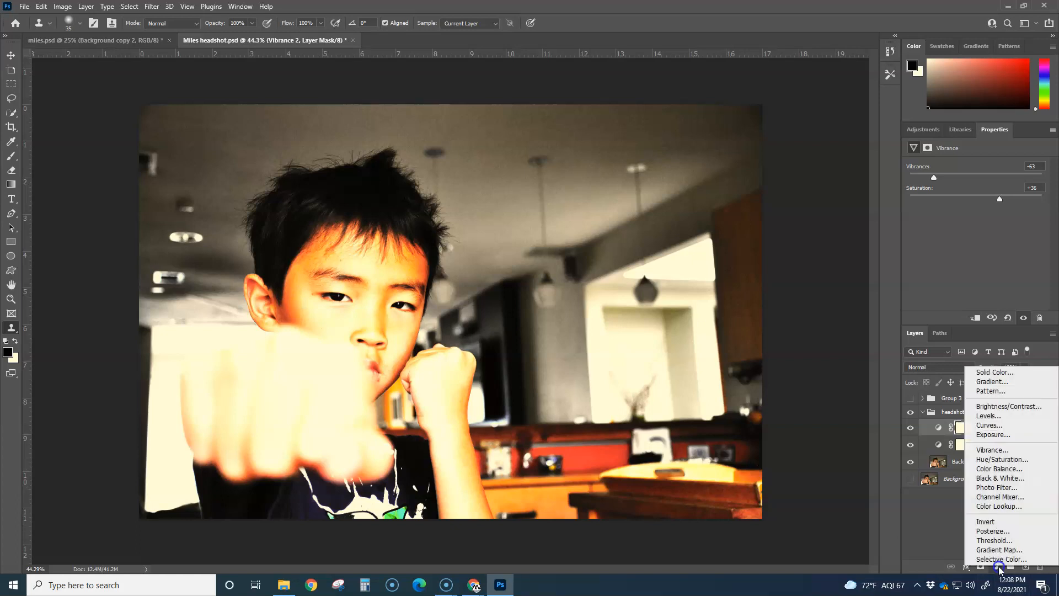
click(1014, 373)
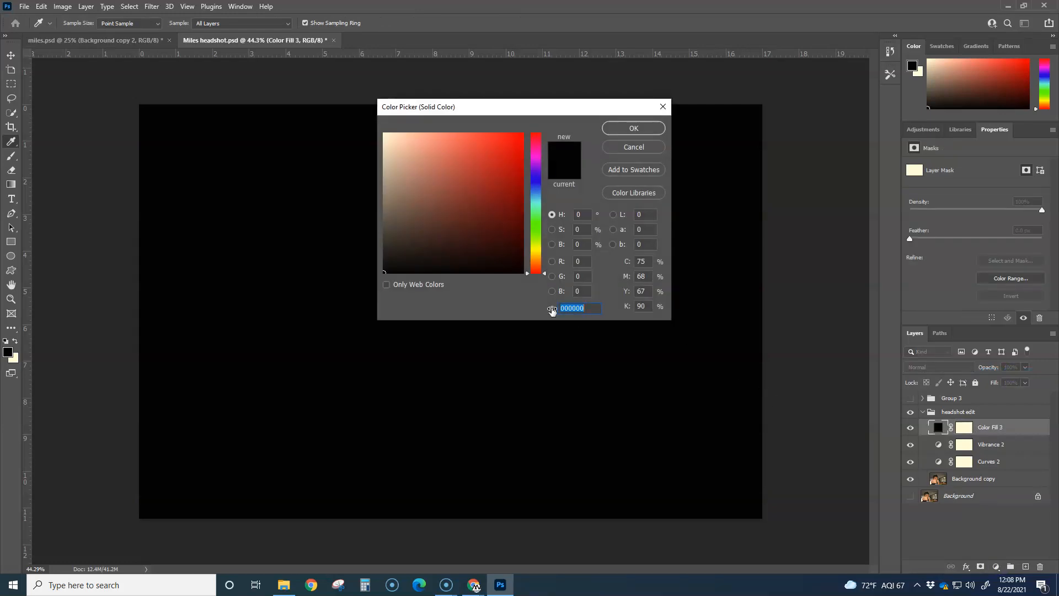
click(535, 237)
click(479, 177)
mouse_move(478, 177)
mouse_down()
mouse_move(425, 156)
mouse_move(425, 167)
mouse_move(406, 166)
mouse_move(462, 174)
mouse_up()
drag(544, 239, 544, 248)
click(486, 176)
drag(486, 176, 492, 189)
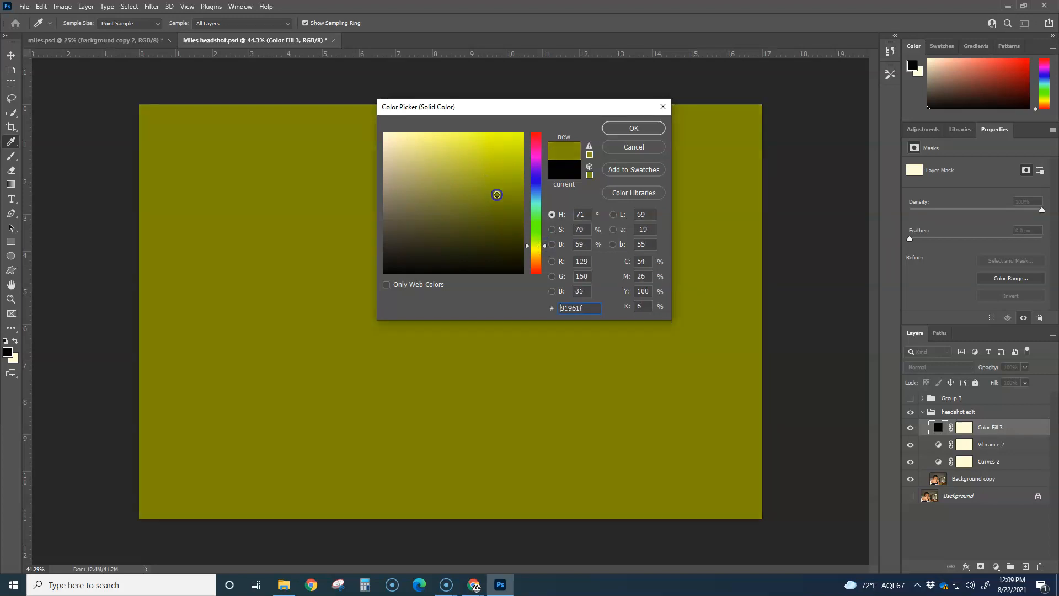
click(628, 128)
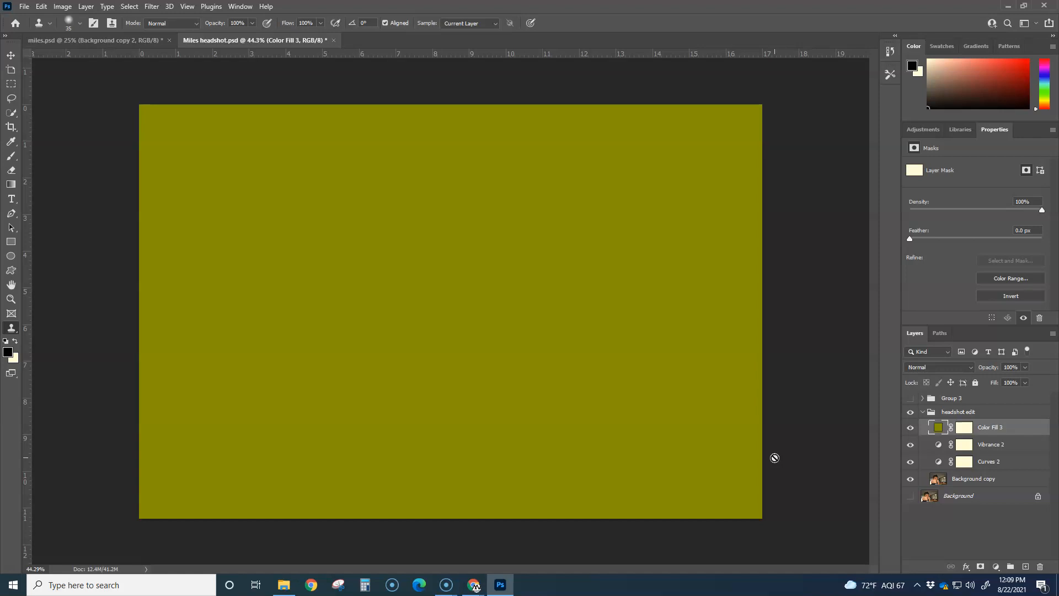
- Set the color fill layer's blend mode to Multiply and compare the photo with the fill hidden and shown
click(970, 366)
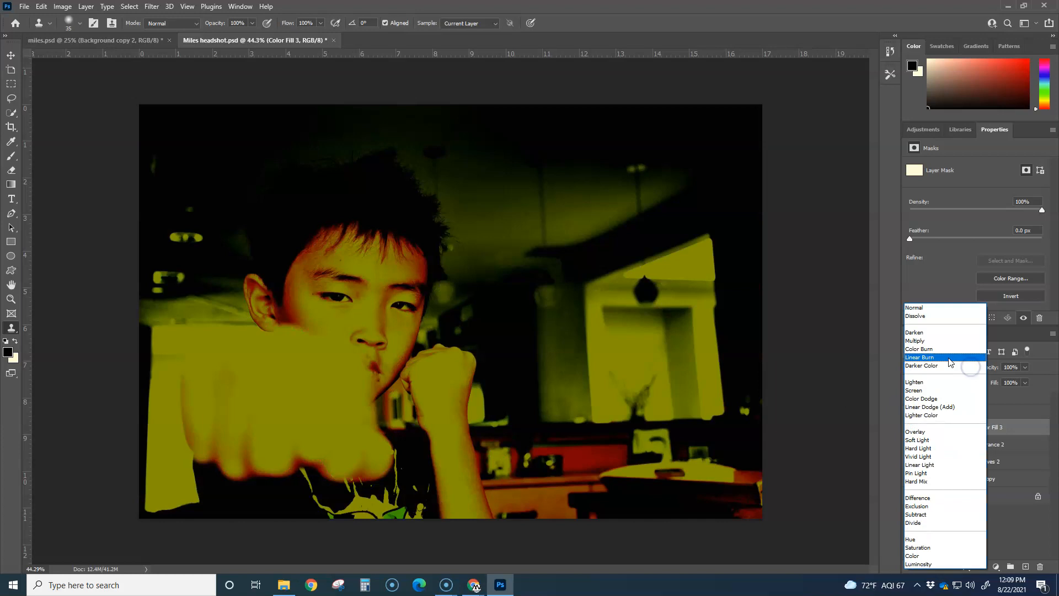
click(920, 341)
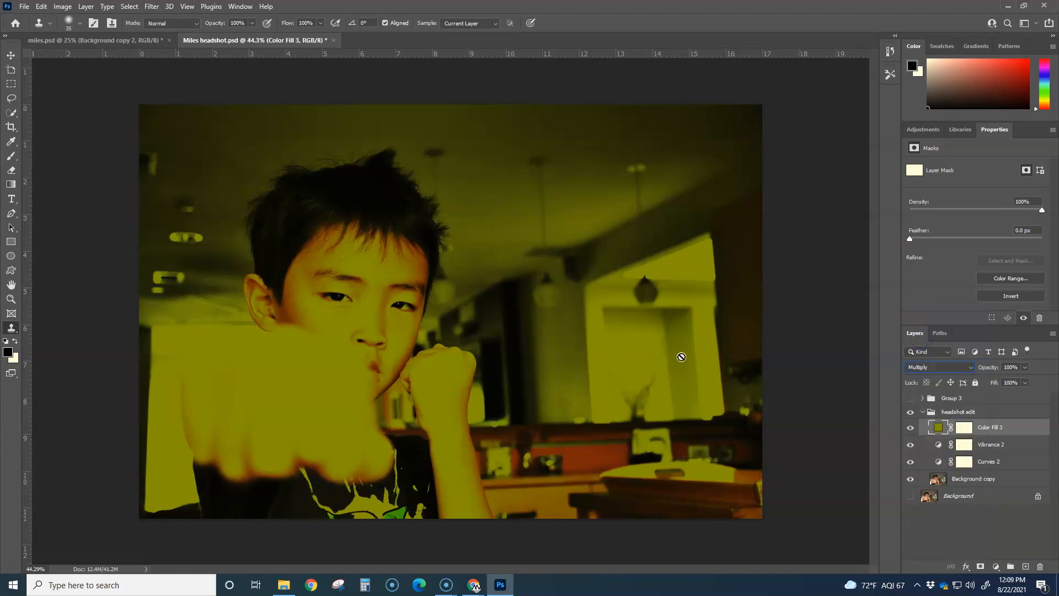
click(911, 428)
click(910, 428)
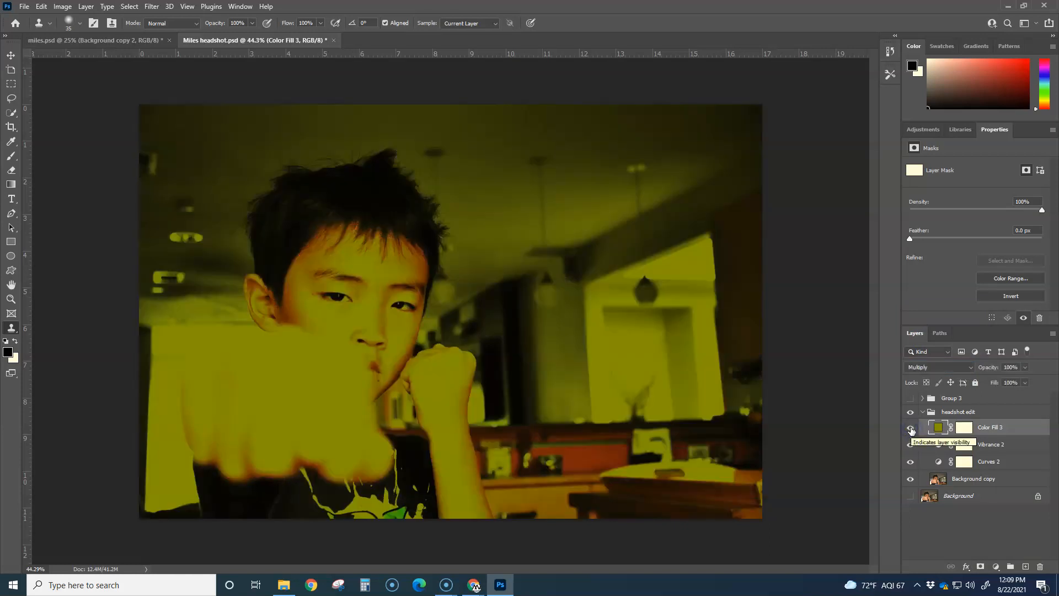
- Change the fill layer's color to a lighter, muted yellow and lower the layer's opacity to about 37%
double_click(938, 428)
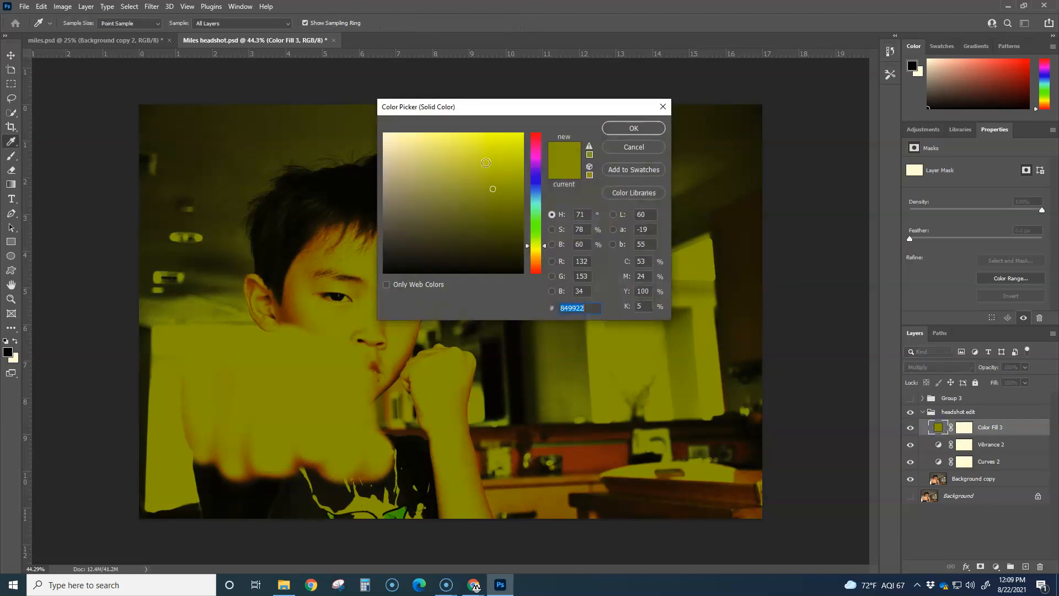
click(458, 161)
click(461, 142)
click(477, 192)
drag(444, 150, 432, 136)
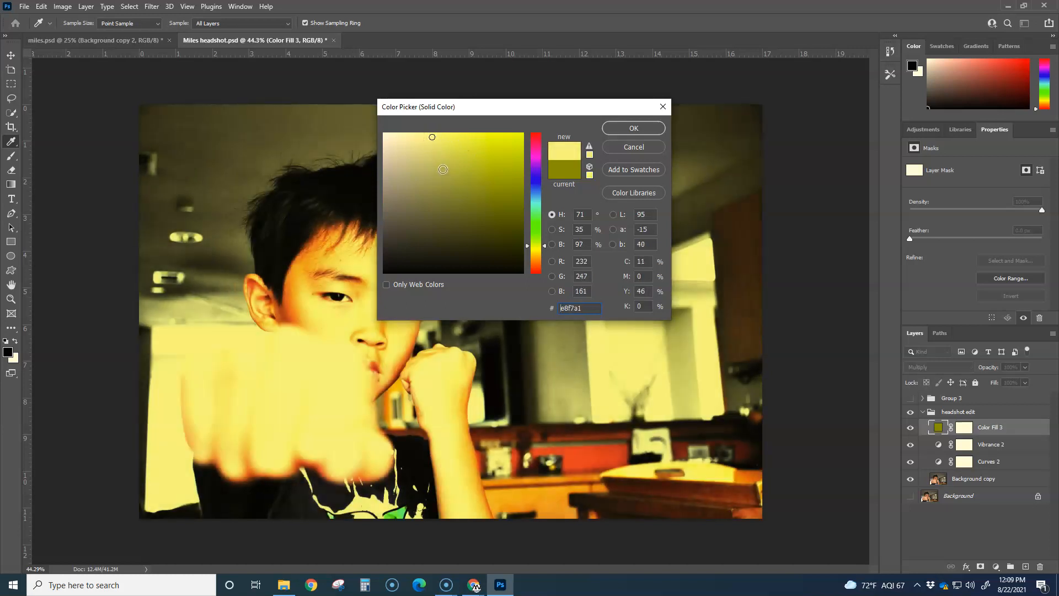
click(614, 130)
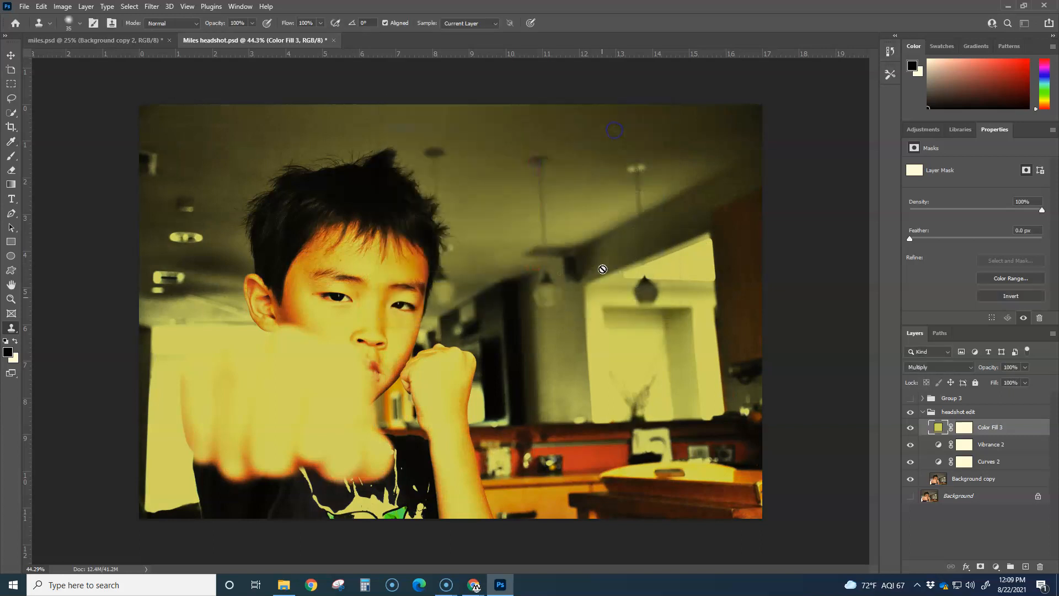
click(1025, 367)
drag(1025, 380, 993, 386)
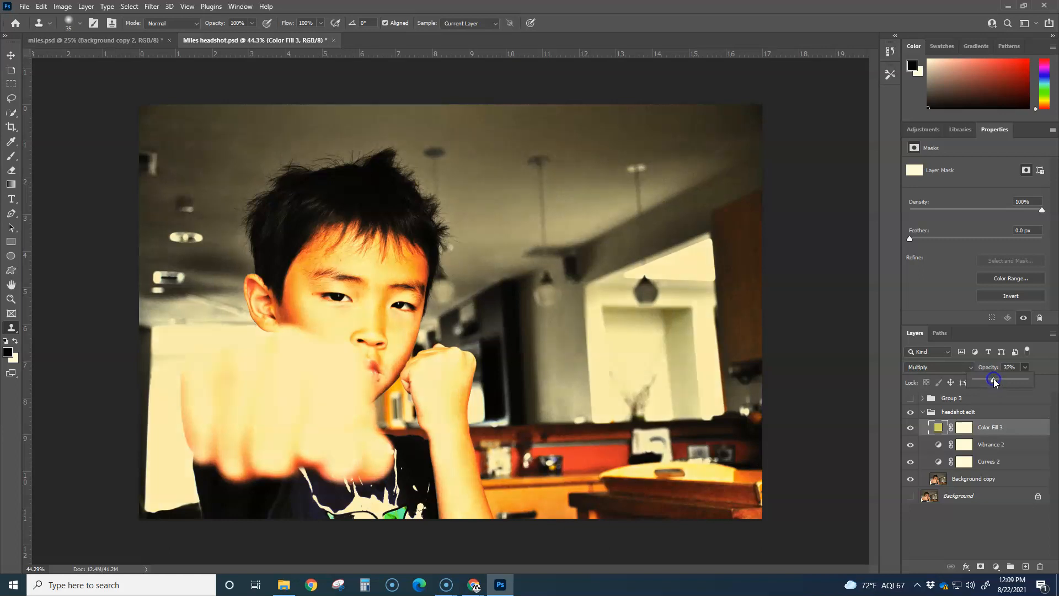
- Compare the photo with the color fill layer hidden and shown at its reduced opacity, leaving the layer shown
click(910, 428)
click(911, 428)
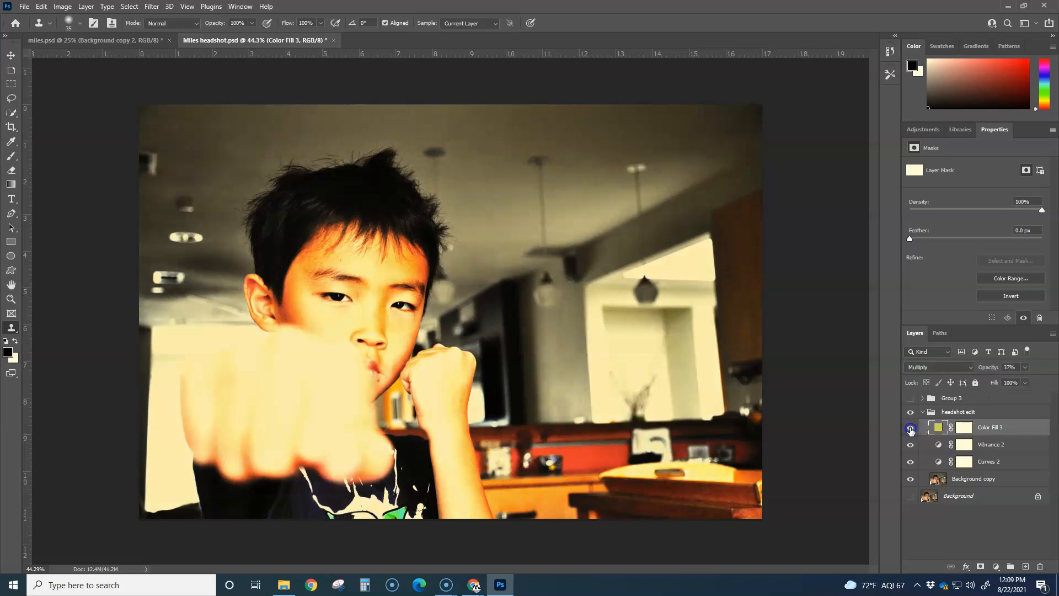
click(910, 428)
click(910, 428)
- Add a Levels adjustment layer above the color fill and set its white input level to 213 and midtones to 0.82
click(995, 567)
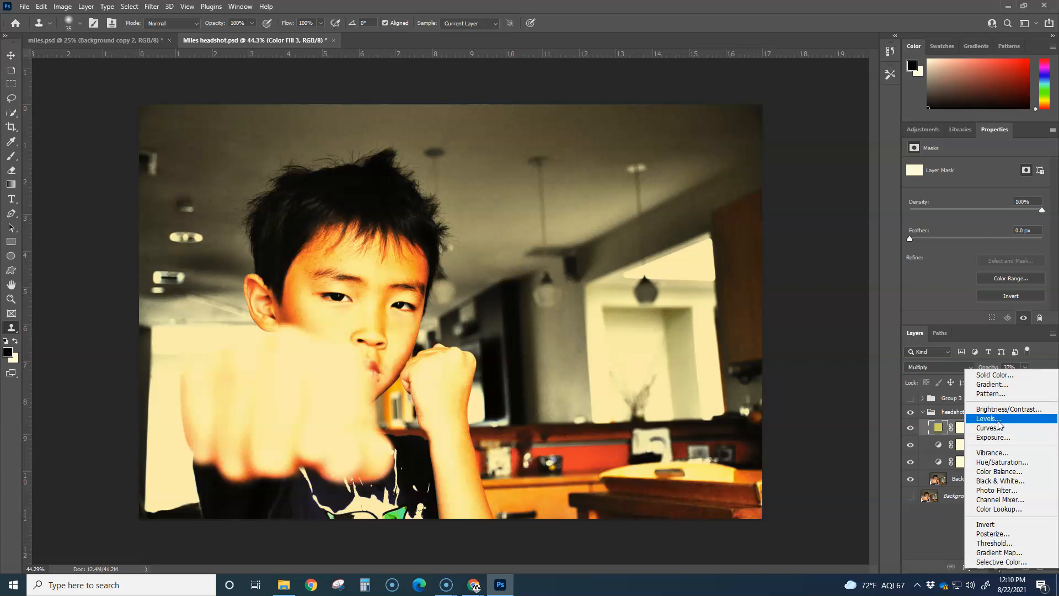
click(987, 418)
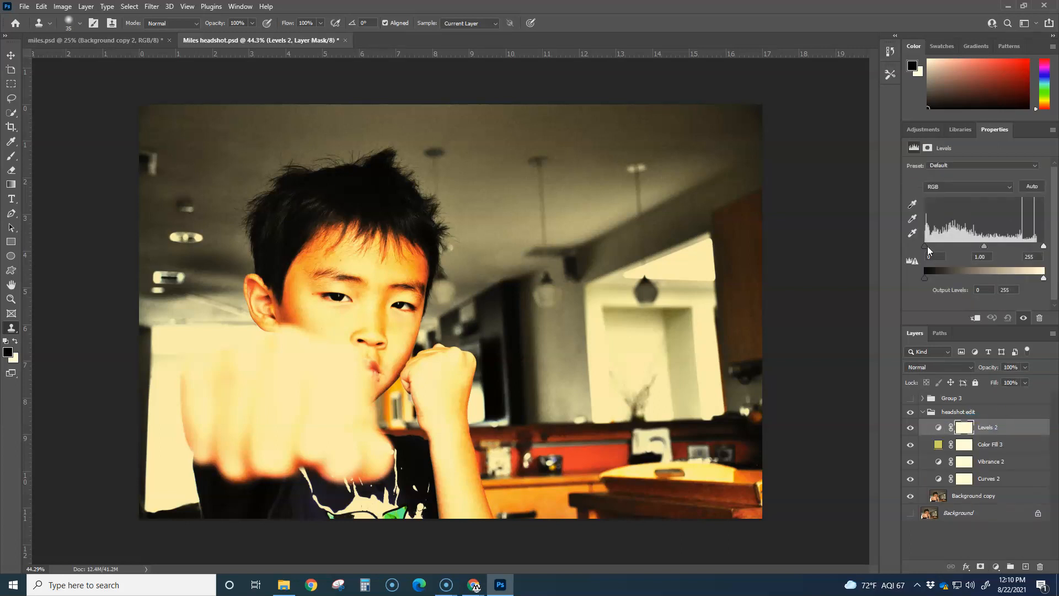
mouse_move(925, 248)
mouse_down()
mouse_move(946, 249)
mouse_move(926, 248)
mouse_up()
drag(1043, 247, 1024, 249)
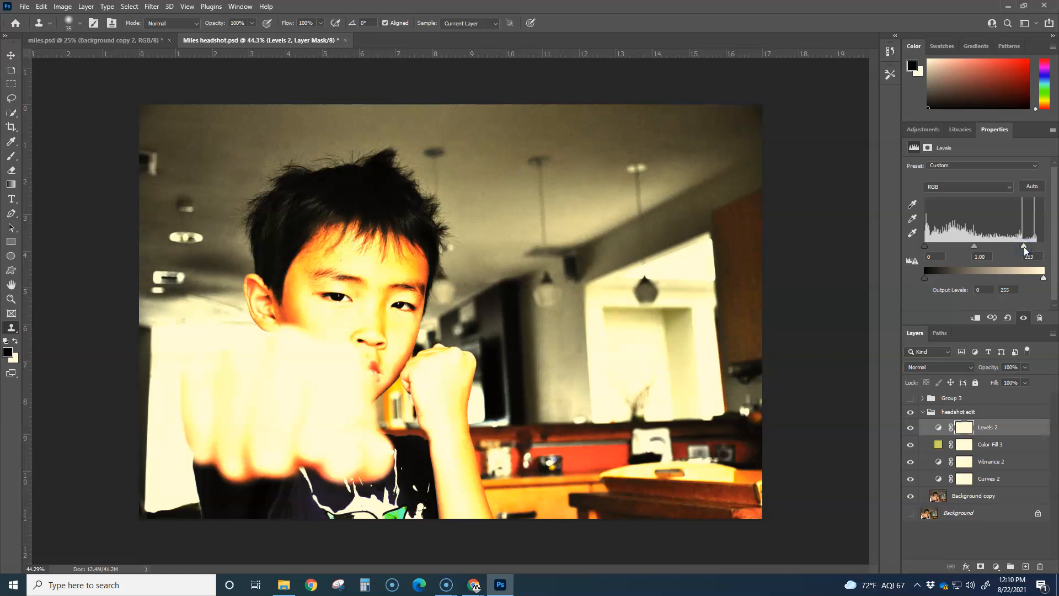
drag(974, 248, 980, 248)
- Compare the photo with the Levels layer hidden and shown, and ease its white input level to 231
click(910, 428)
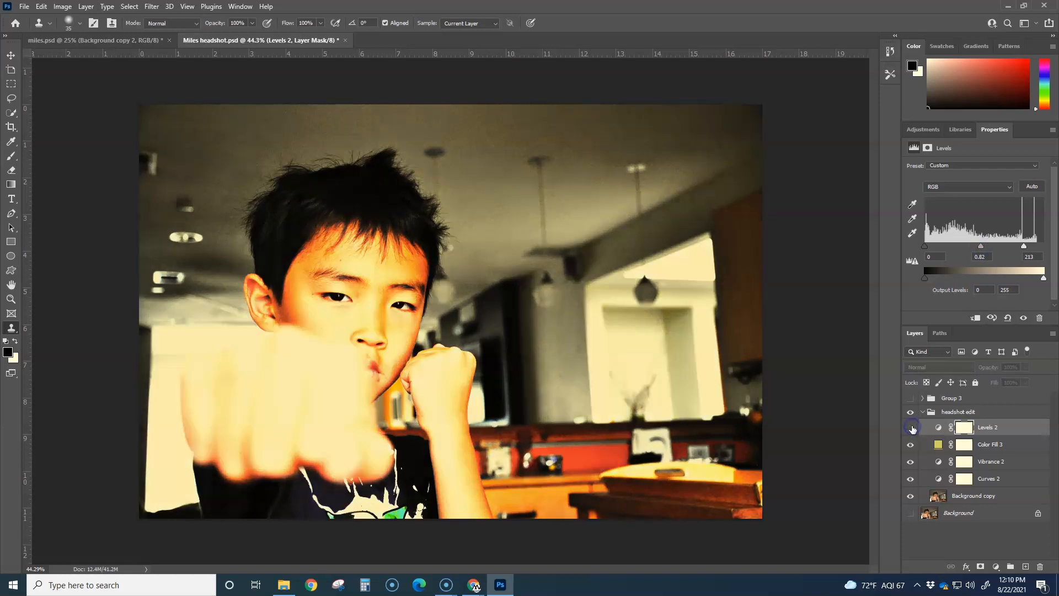
click(911, 428)
click(911, 428)
click(910, 428)
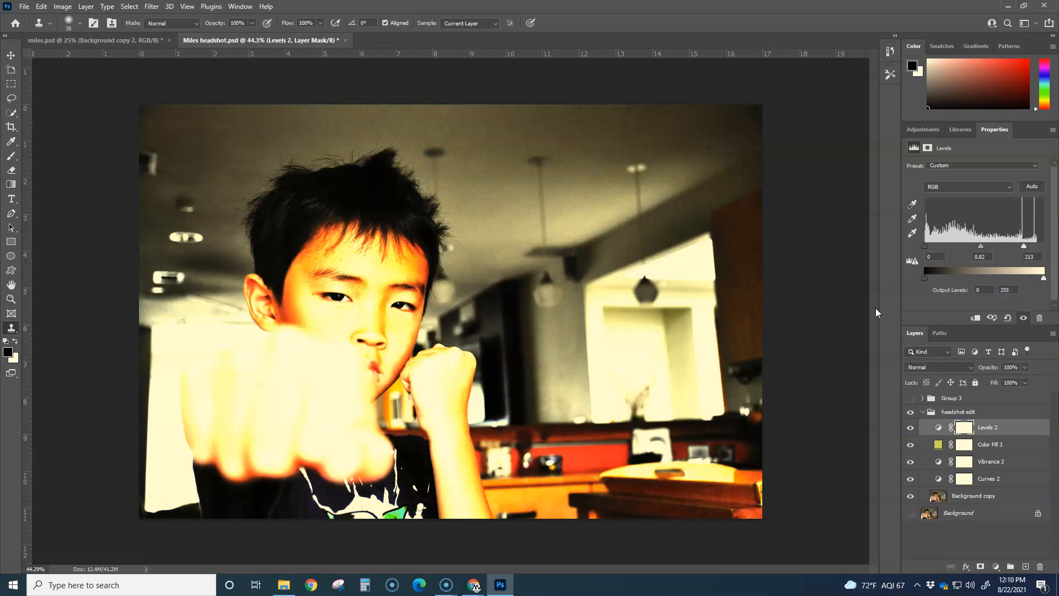
drag(1023, 247, 1033, 249)
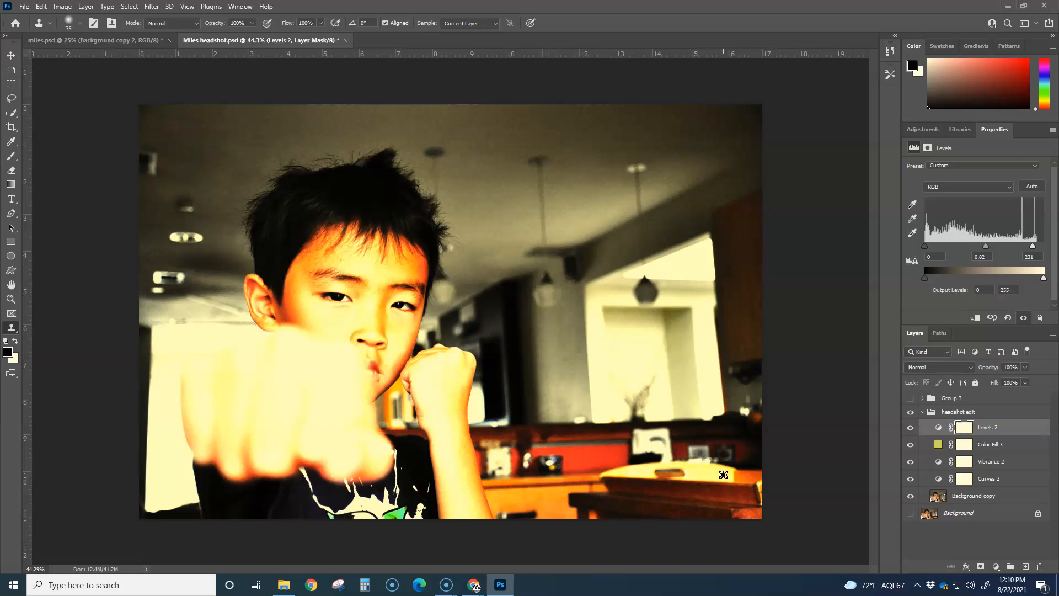
- Add a black-to-transparent Gradient fill layer above the Levels layer with the Radial style and Reverse turned on
click(996, 568)
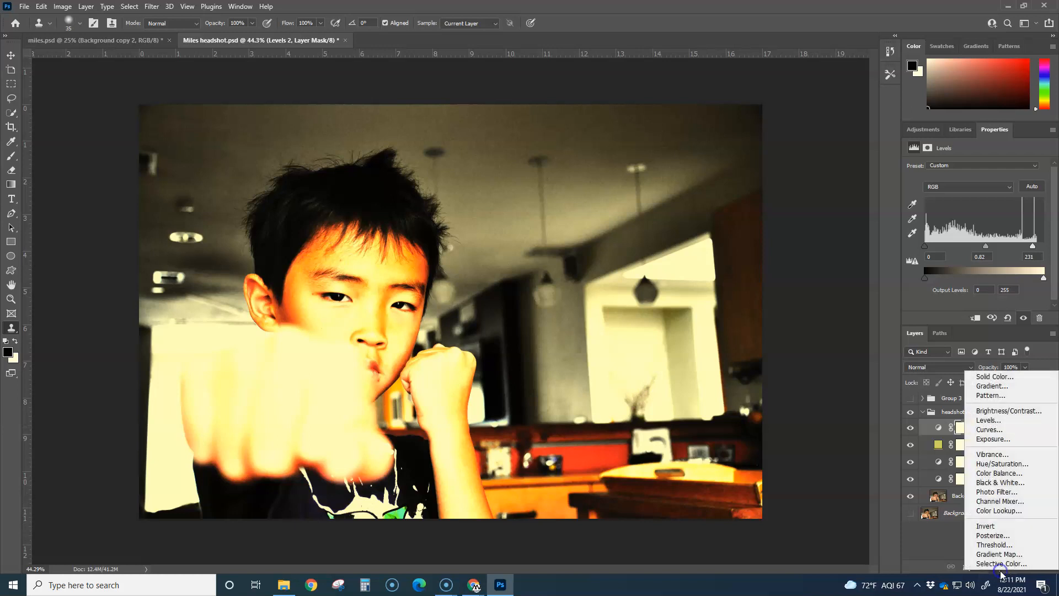
click(1007, 387)
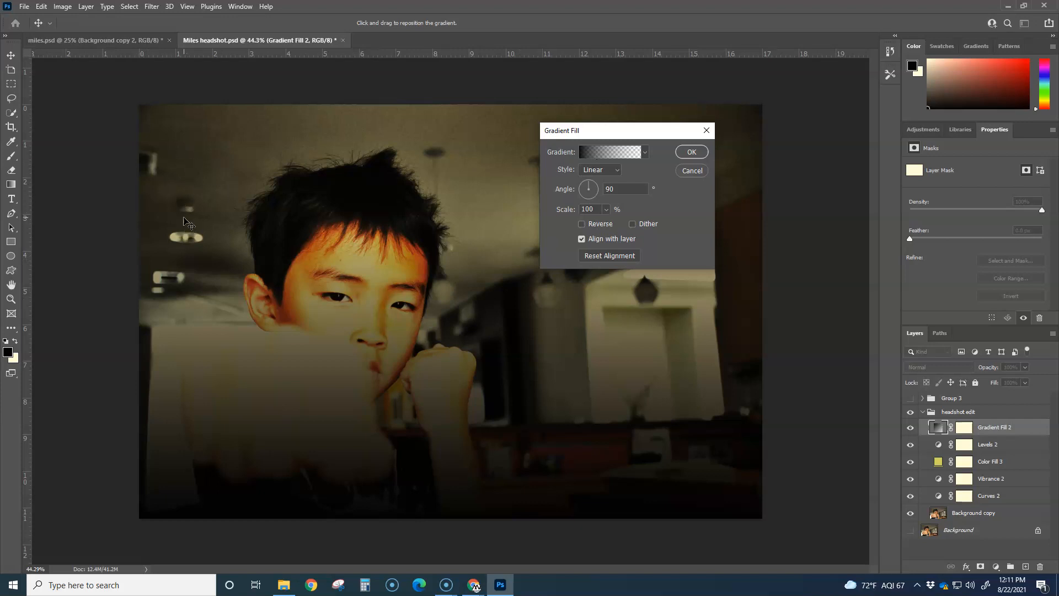
click(614, 167)
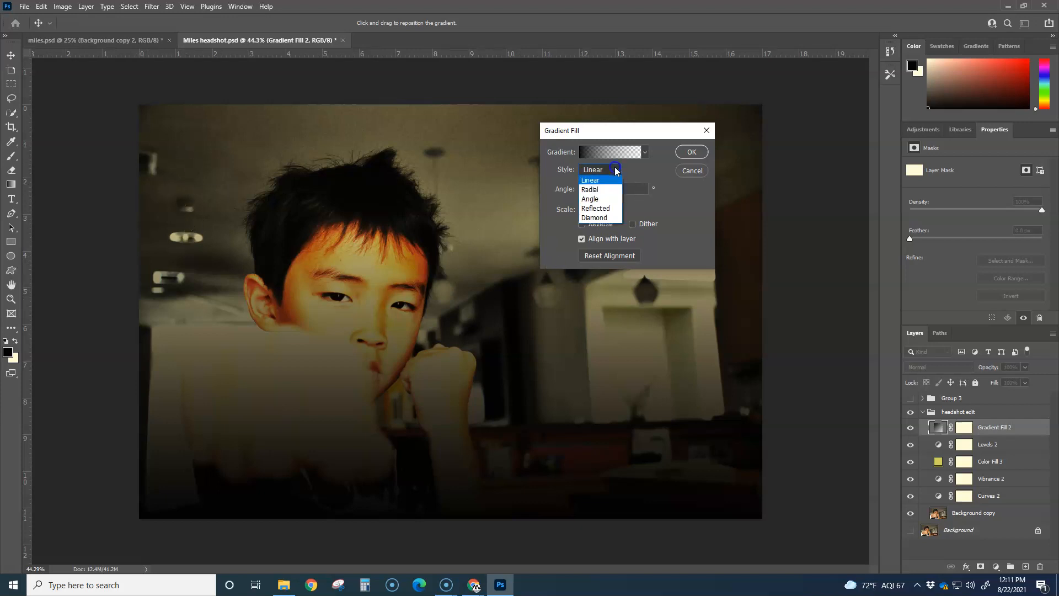
click(594, 190)
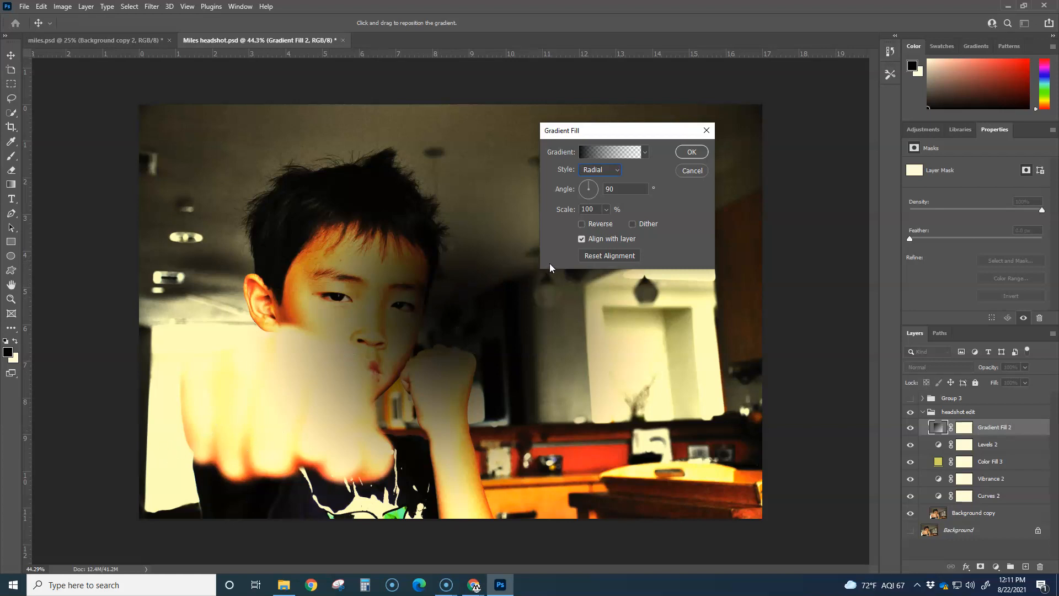
click(581, 224)
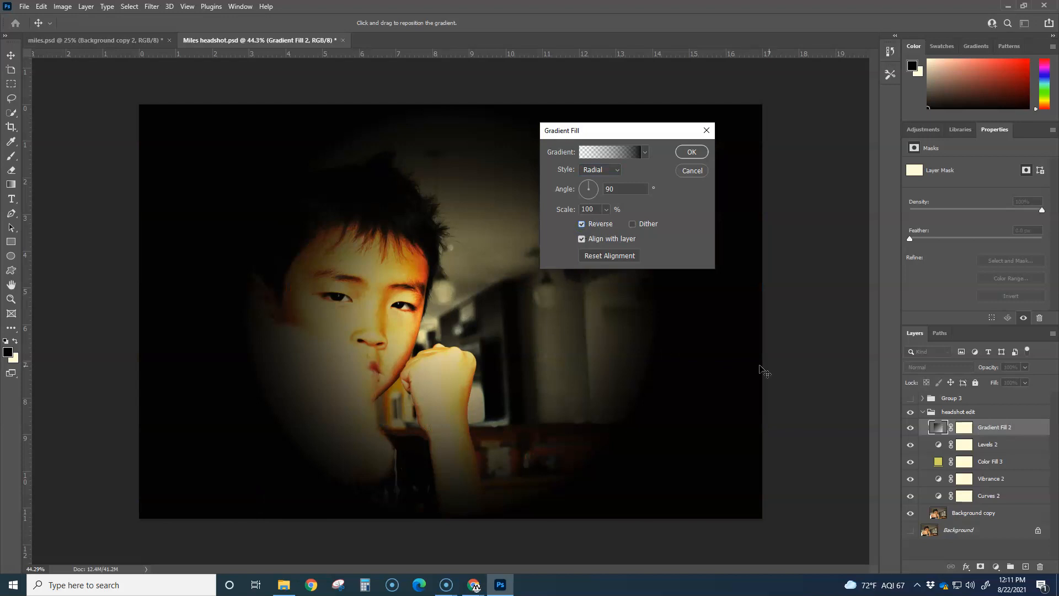
- Reposition the gradient's clear center over the boy's face and raised fist, and set its scale to 243%
drag(324, 347, 229, 359)
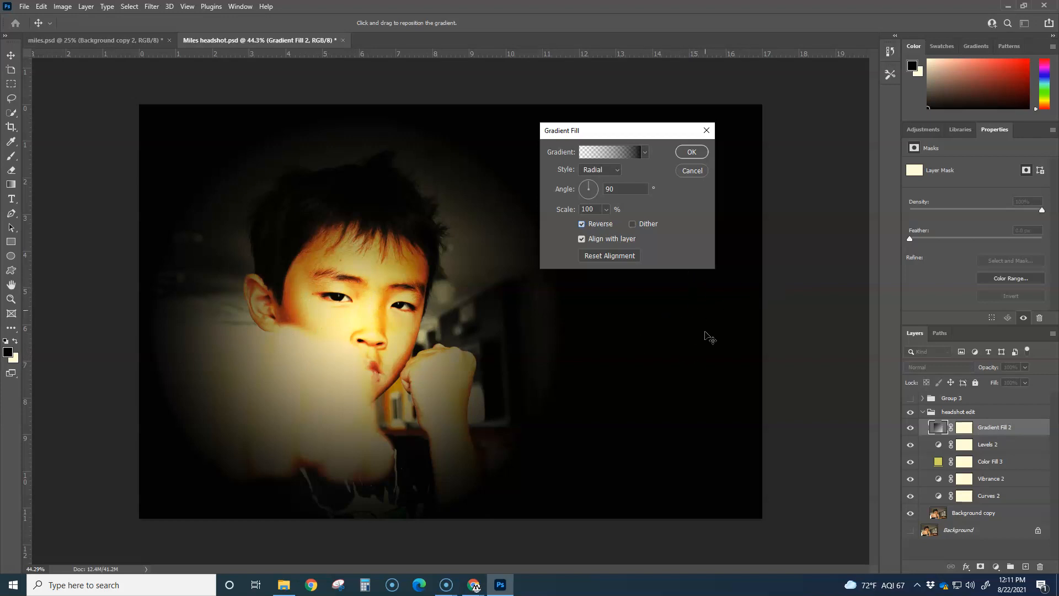
drag(353, 304, 327, 292)
click(606, 210)
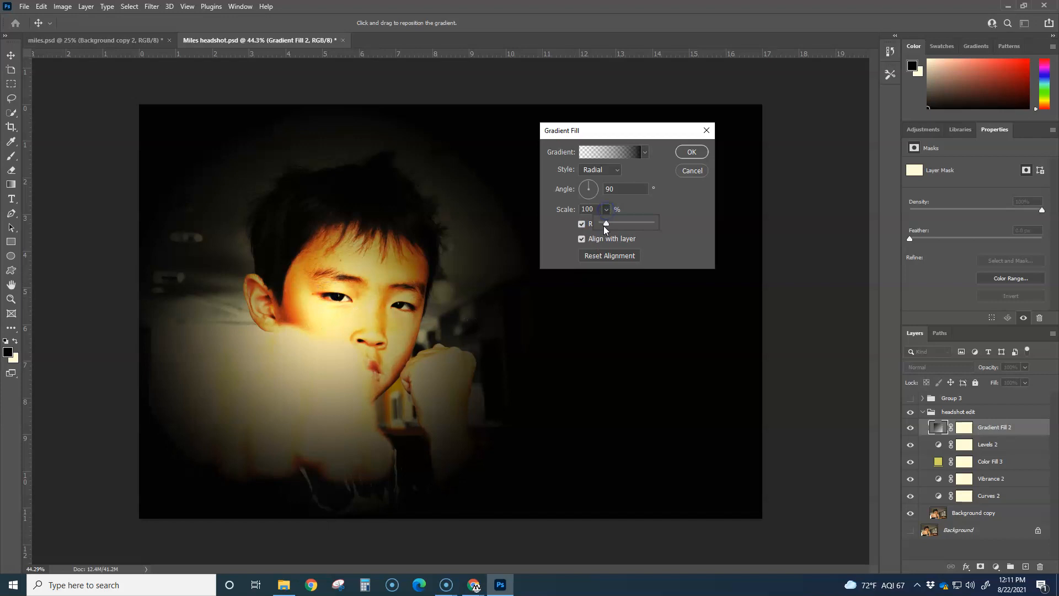
mouse_move(604, 225)
mouse_down()
mouse_move(622, 224)
mouse_move(614, 224)
mouse_up()
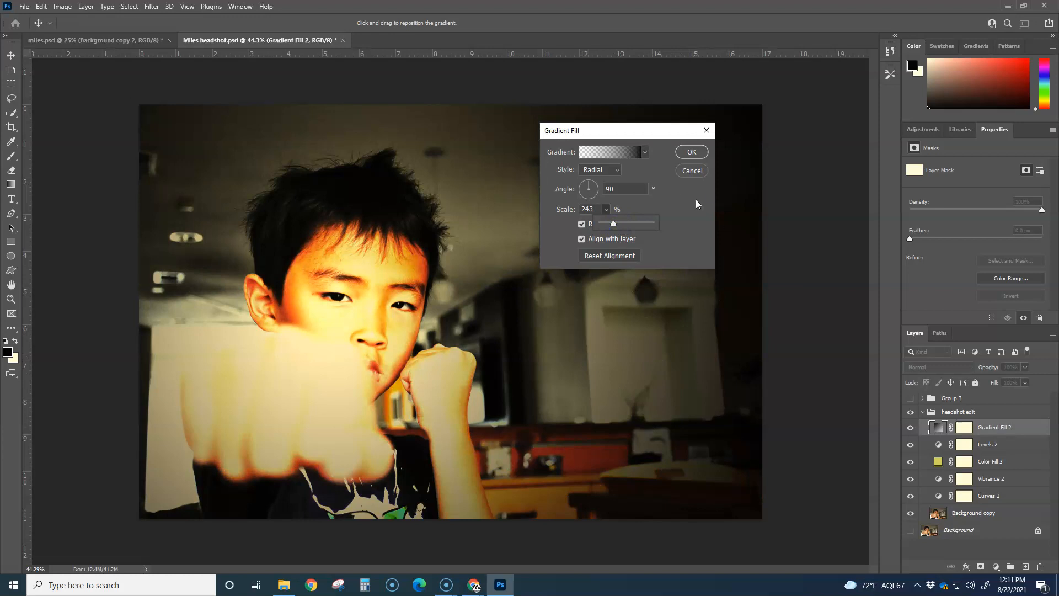
click(692, 152)
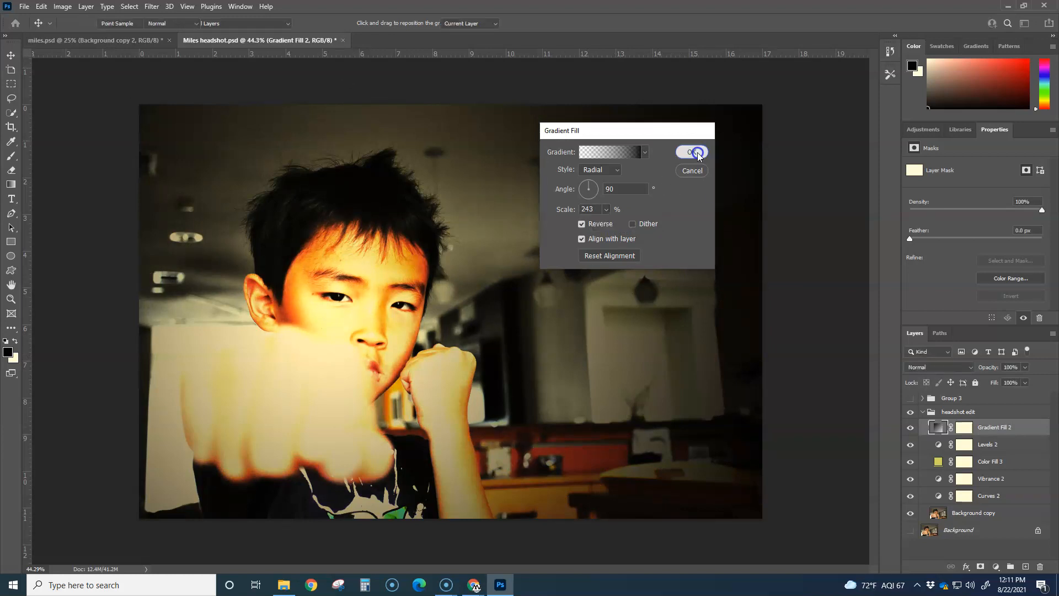
- Compare the photo with and without the gradient fill, and collapse the headshot edit group to compare it against the shown Background layer
click(909, 430)
click(909, 430)
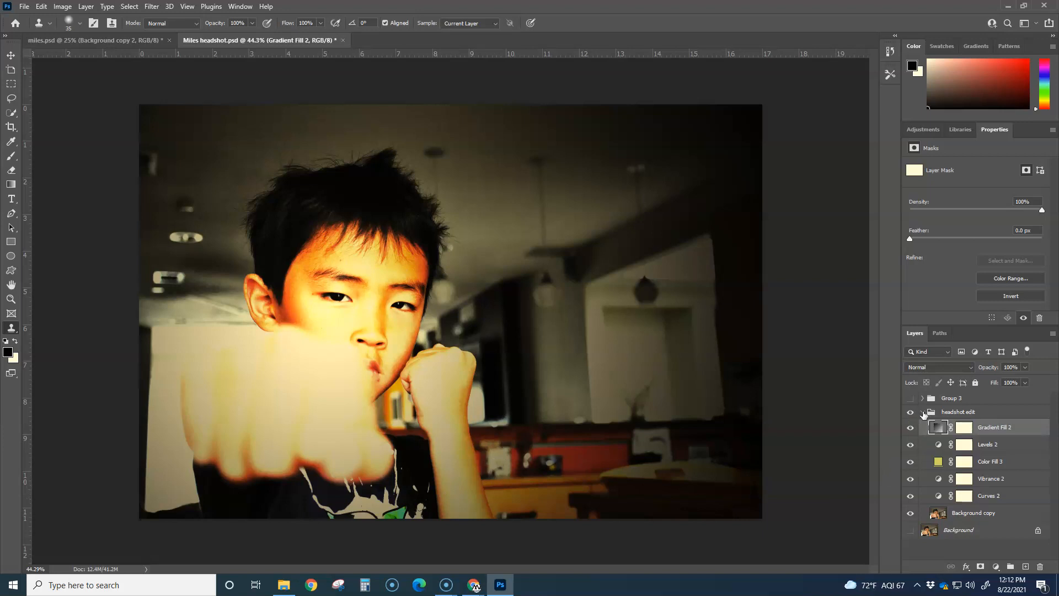
click(922, 412)
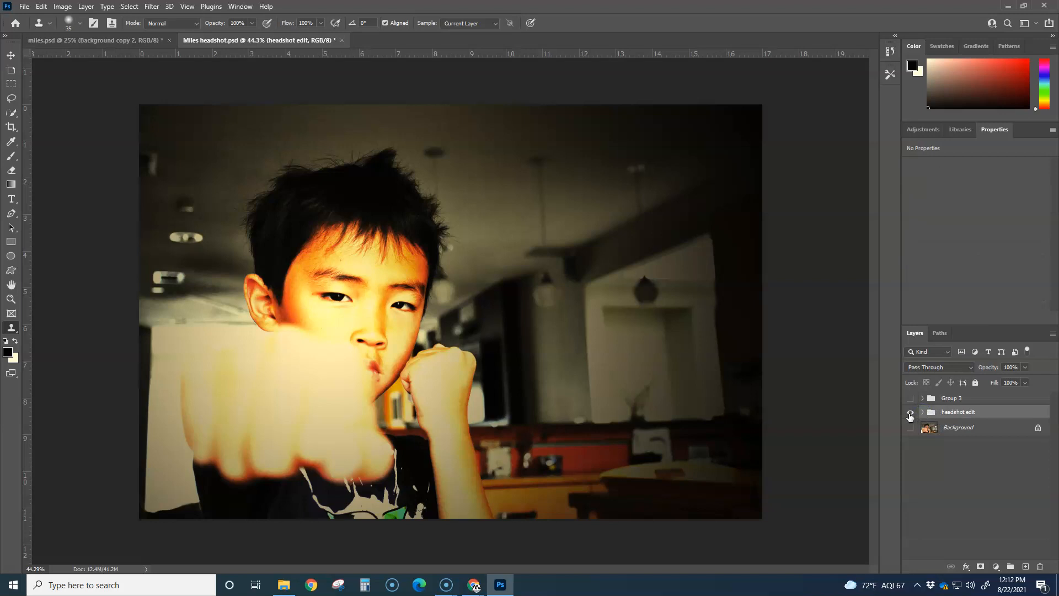
click(910, 427)
click(909, 412)
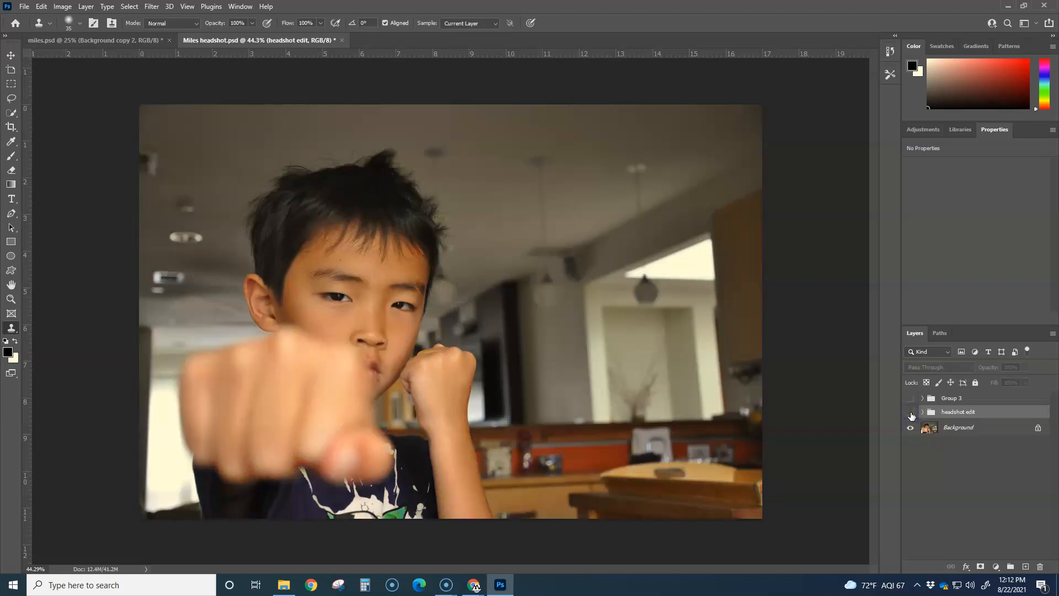
click(910, 413)
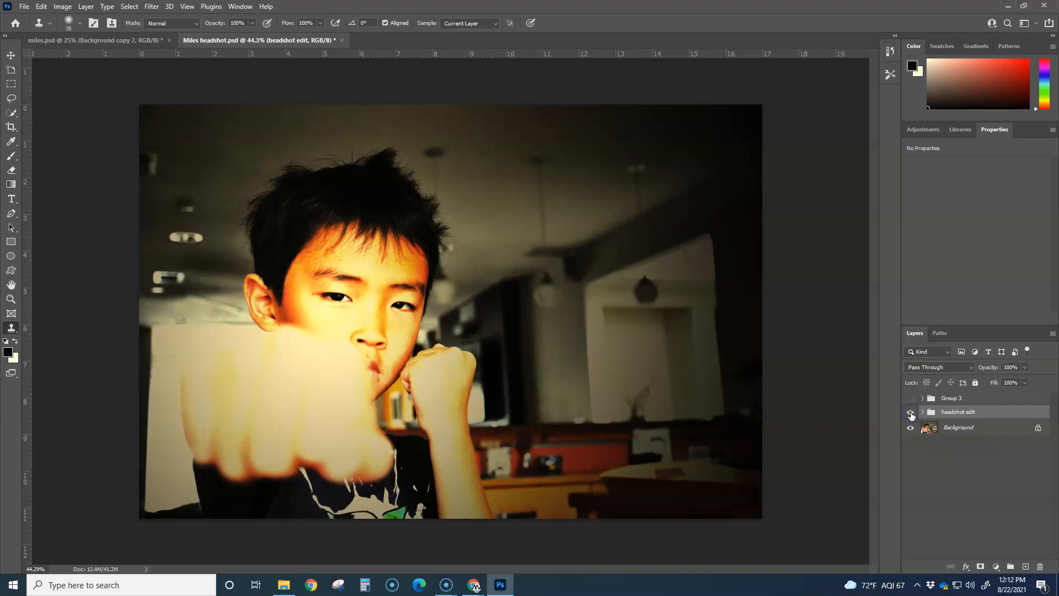